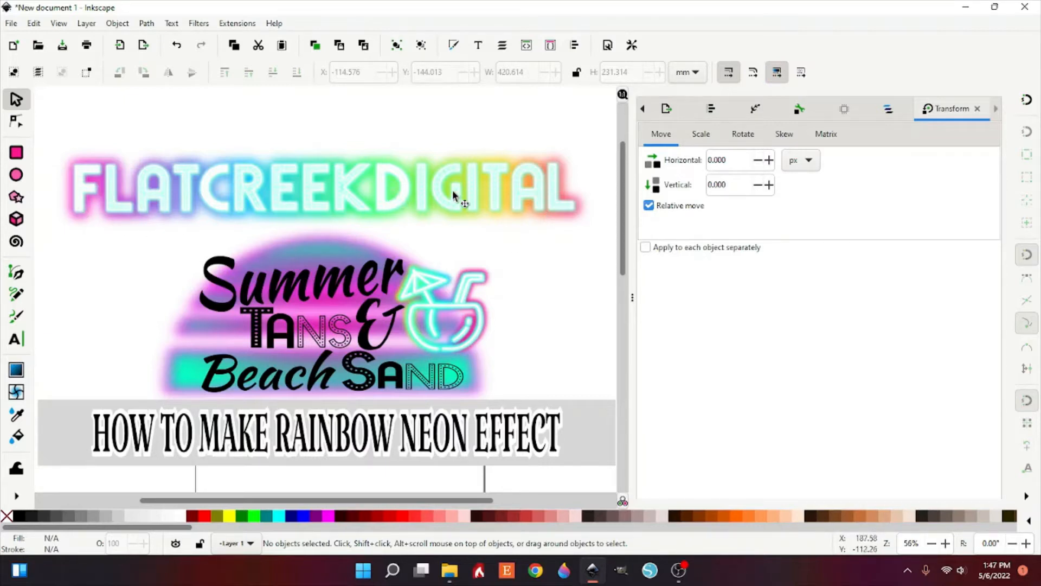
scroll(453, 196, down, 2)
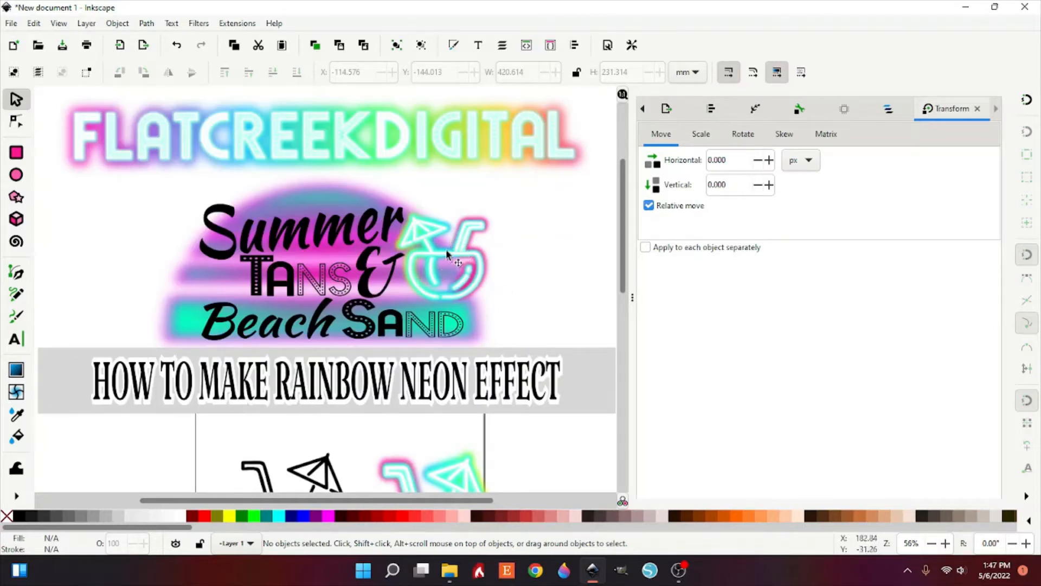
scroll(364, 252, down, 6)
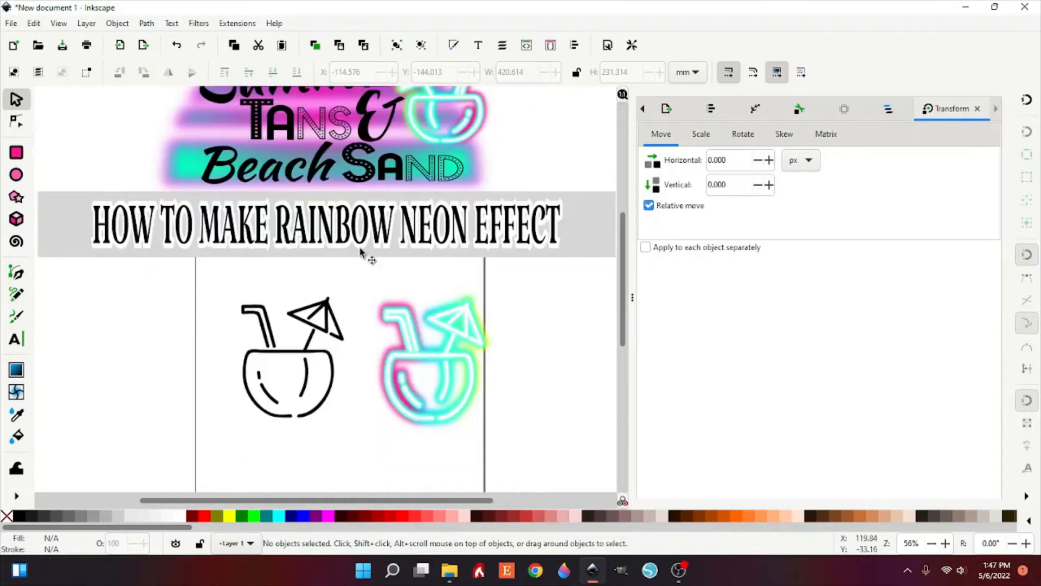
scroll(361, 252, down, 2)
scroll(116, 286, down, 2)
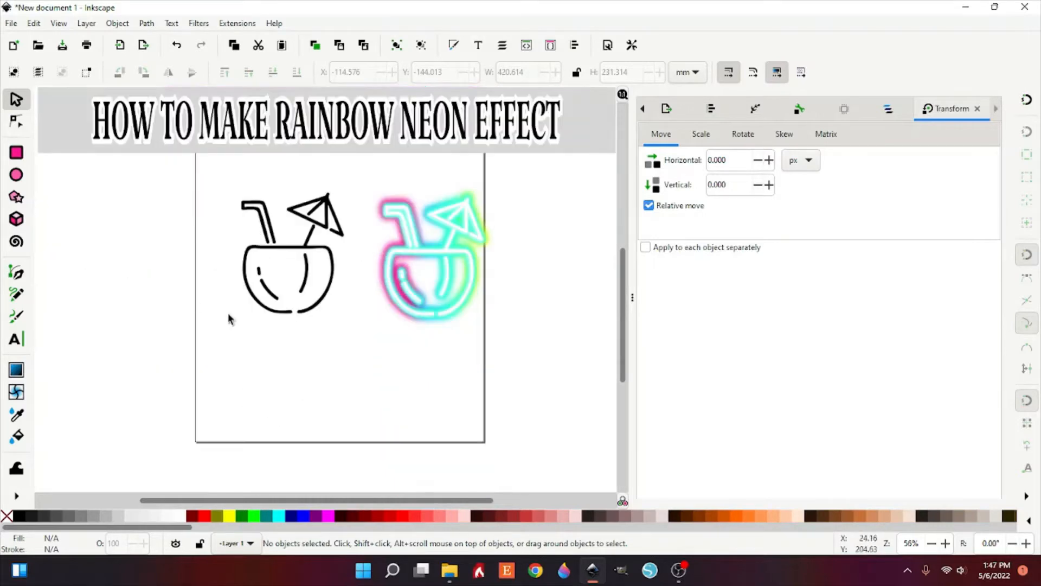
click(307, 258)
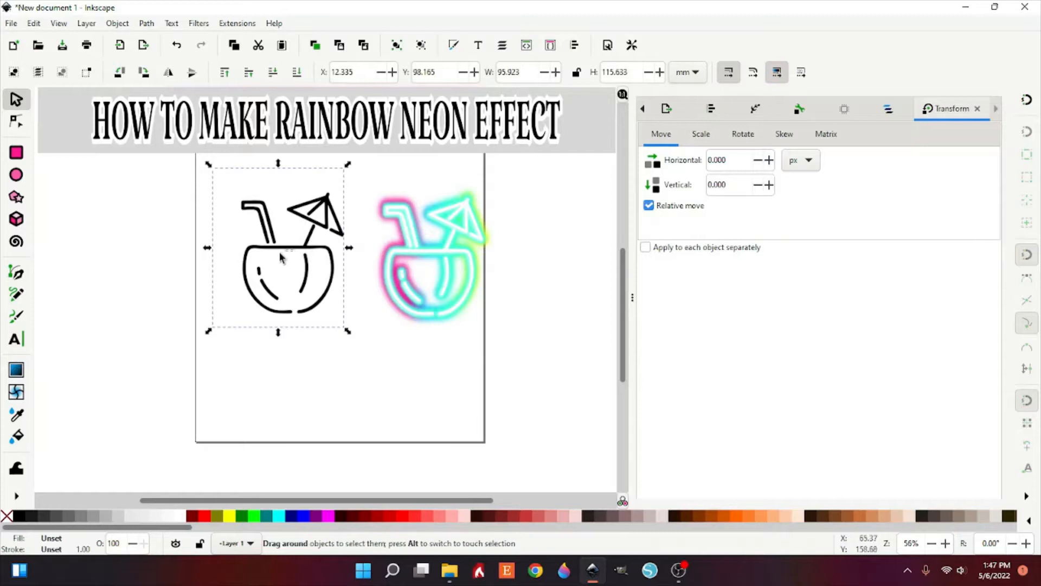
key(Escape)
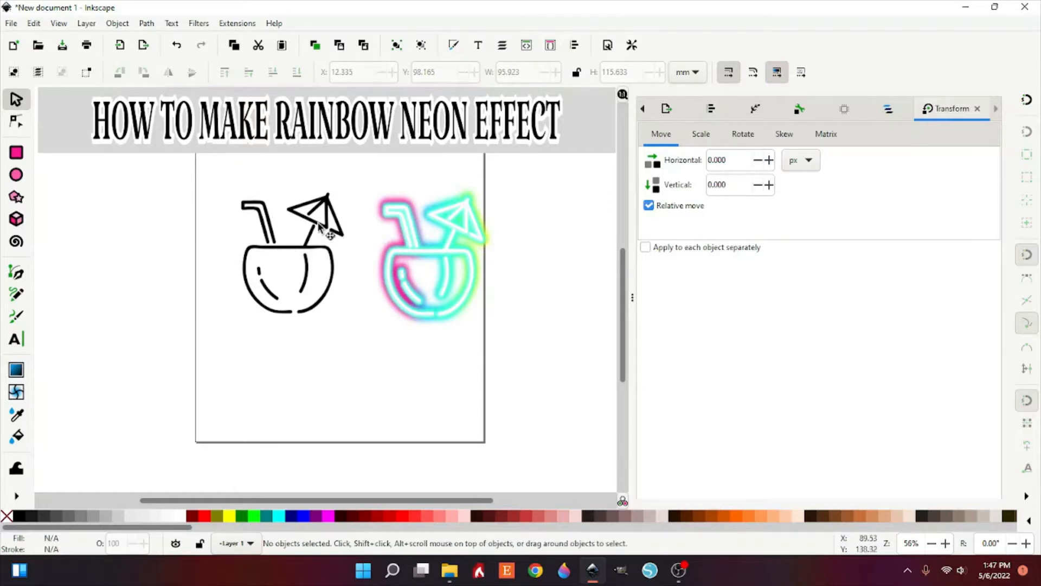
drag(320, 227, 307, 232)
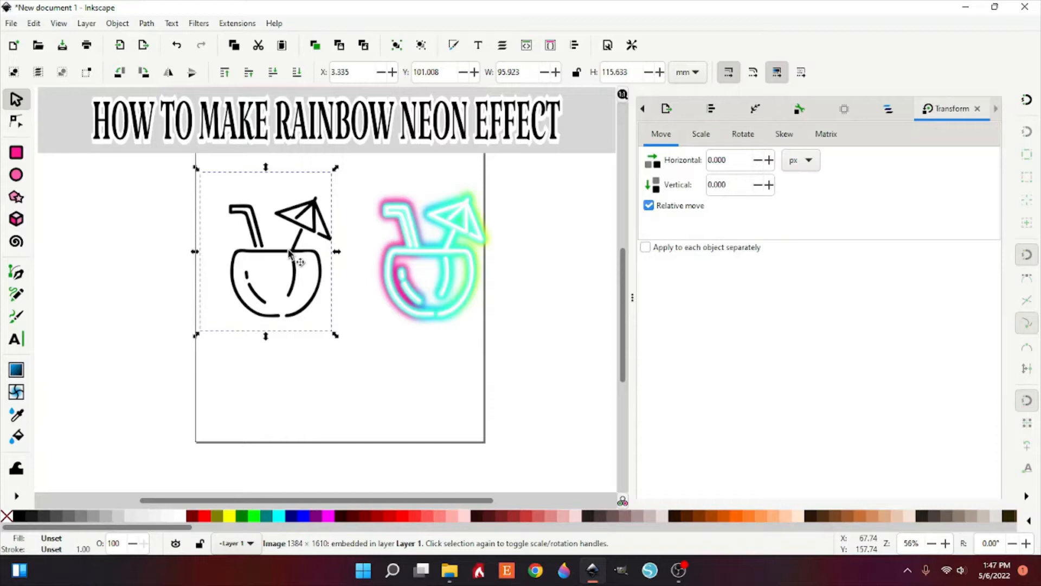
click(305, 233)
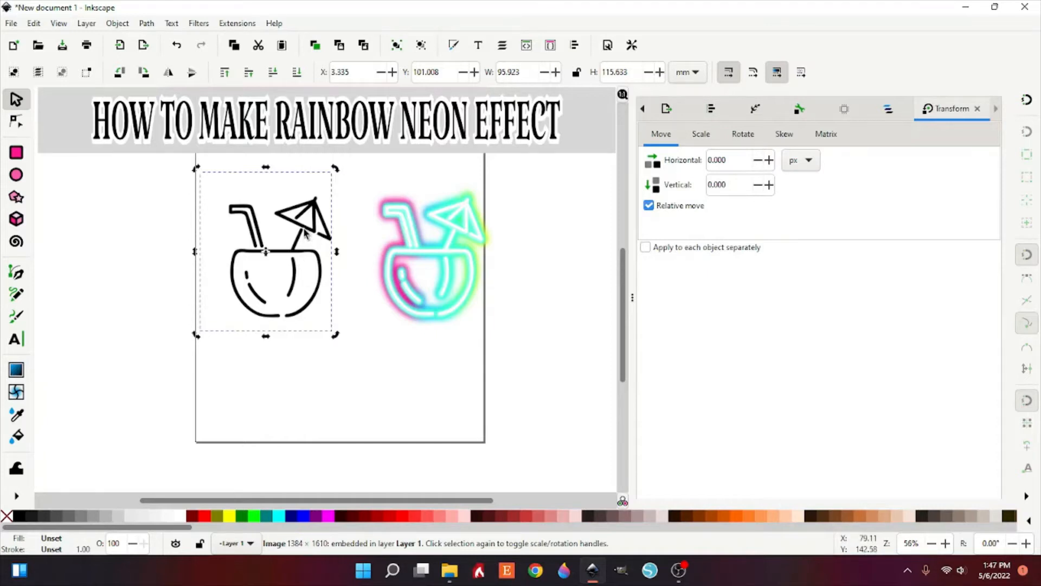
click(360, 237)
click(283, 258)
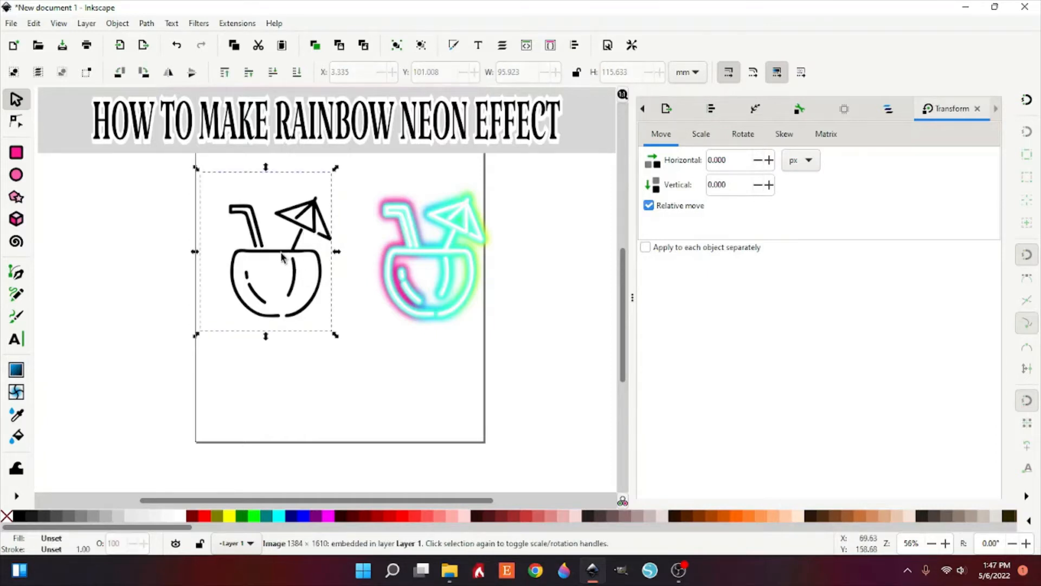
drag(282, 257, 303, 254)
click(510, 521)
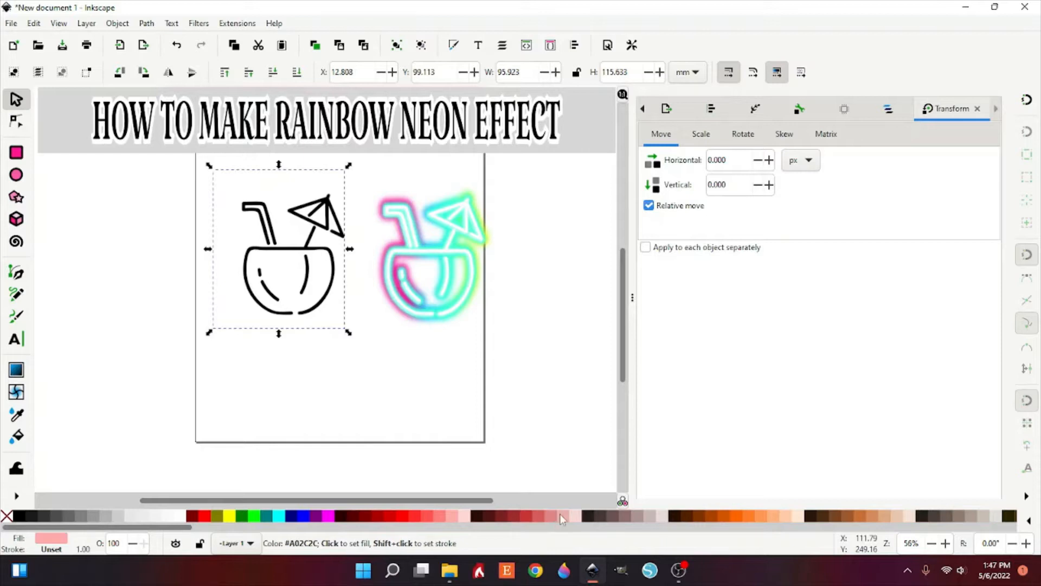
scroll(561, 519, right, 5)
scroll(561, 519, right, 2)
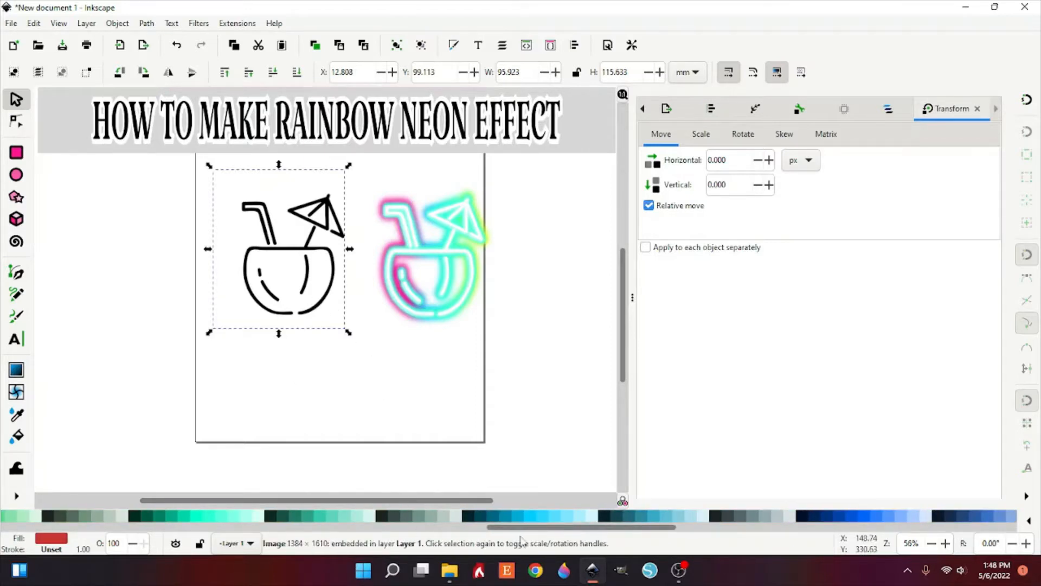
drag(533, 527, 333, 528)
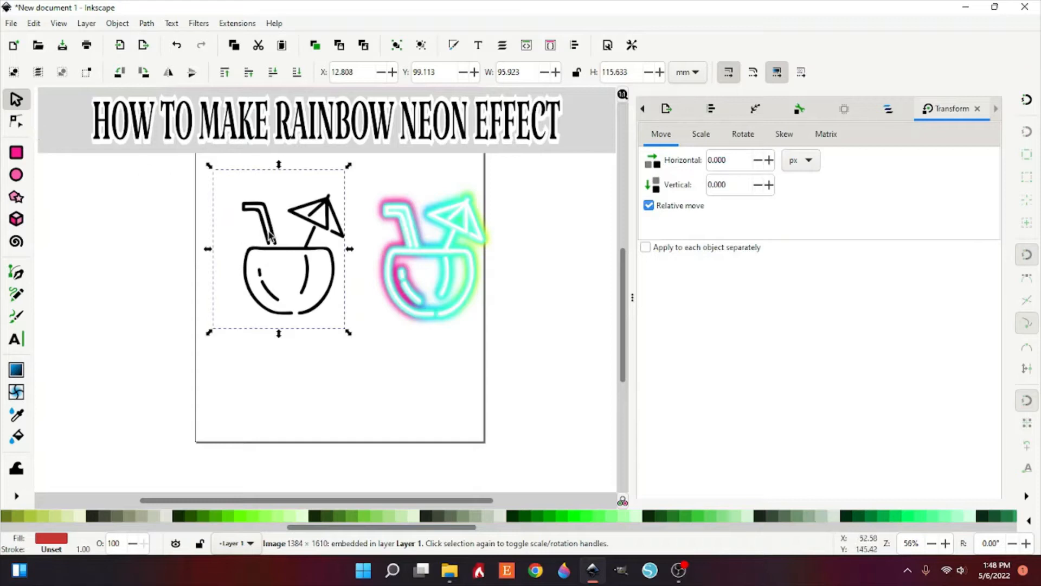
click(13, 123)
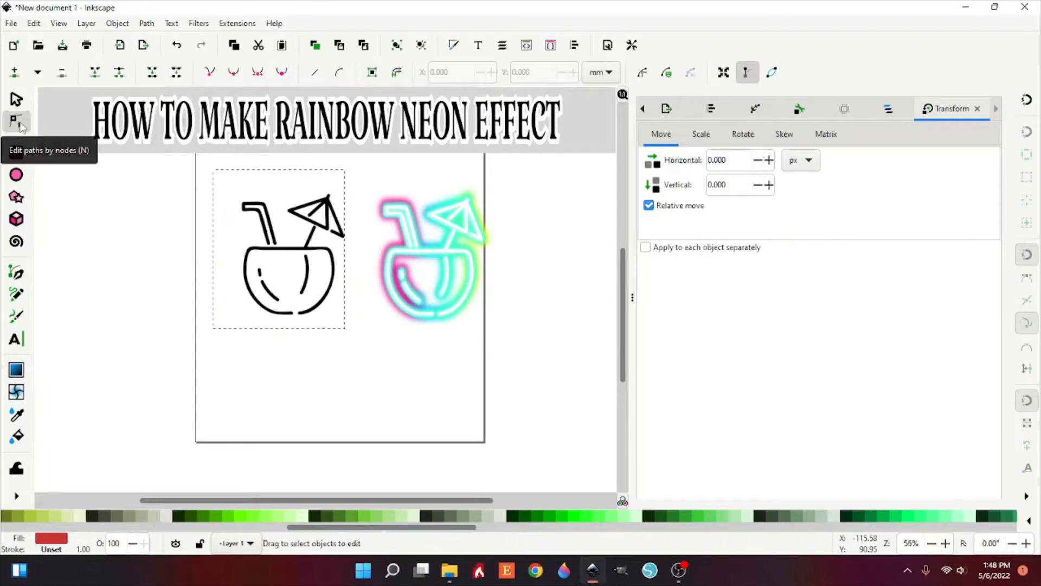
key(s)
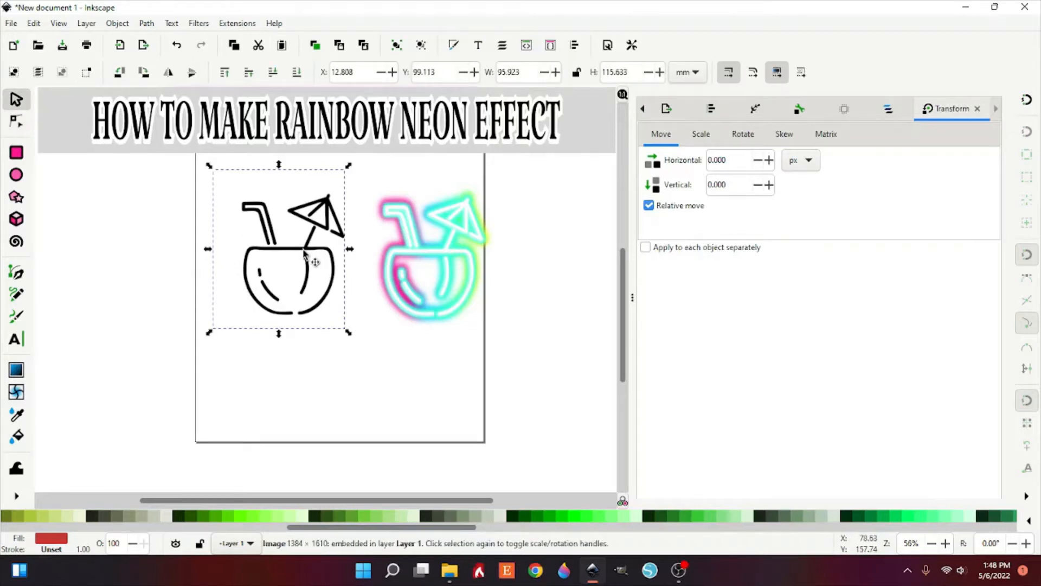
Step: Delete the finished neon drink example and the title banner image from the canvas
click(305, 252)
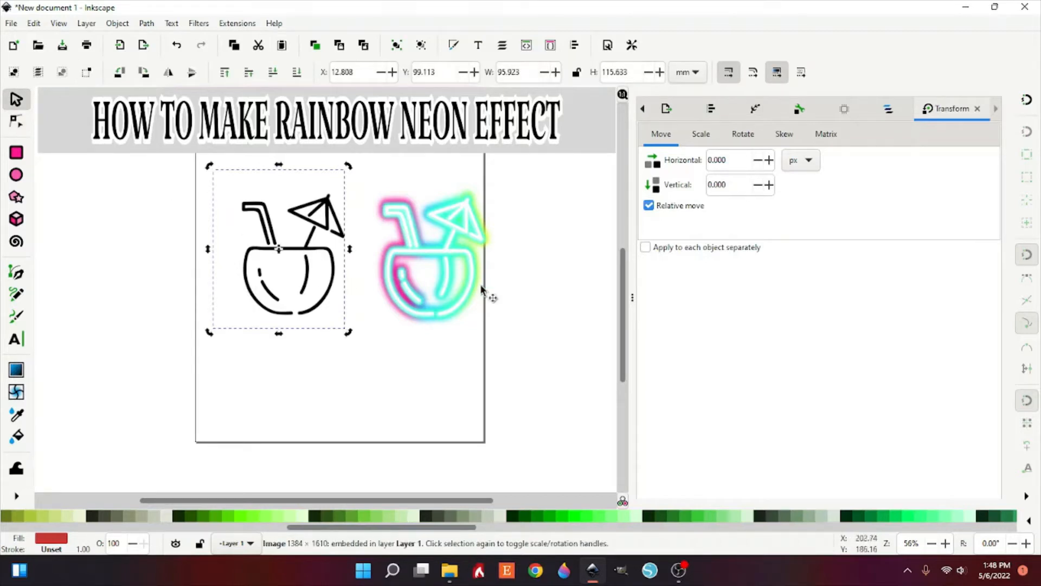
click(452, 262)
key(Delete)
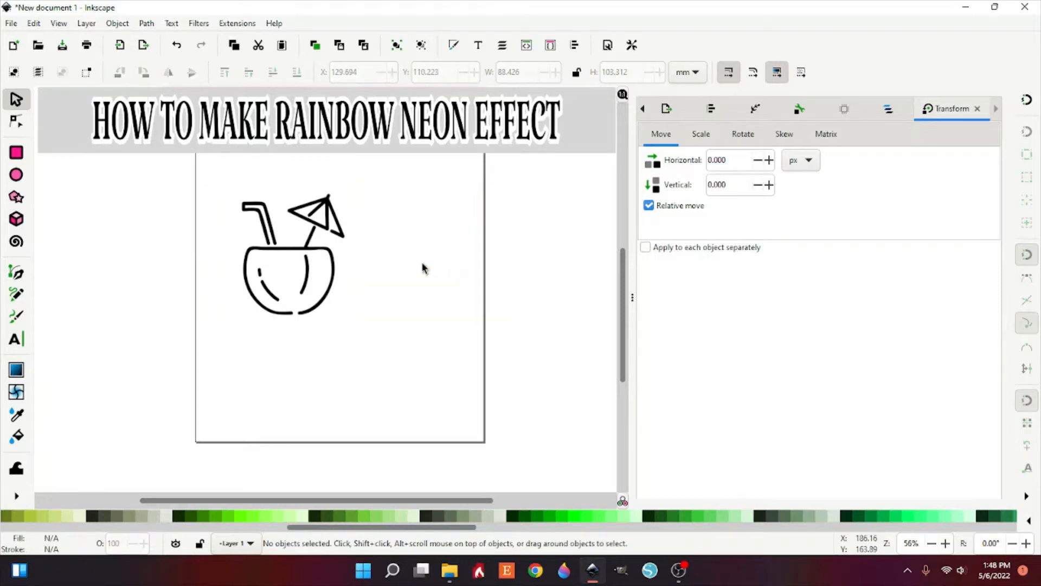
click(316, 144)
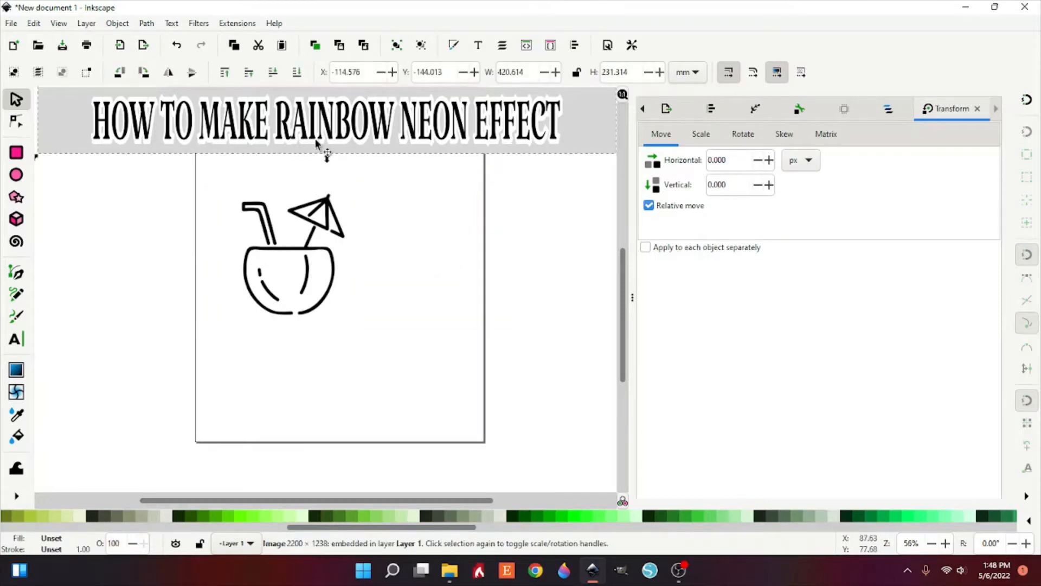
key(Delete)
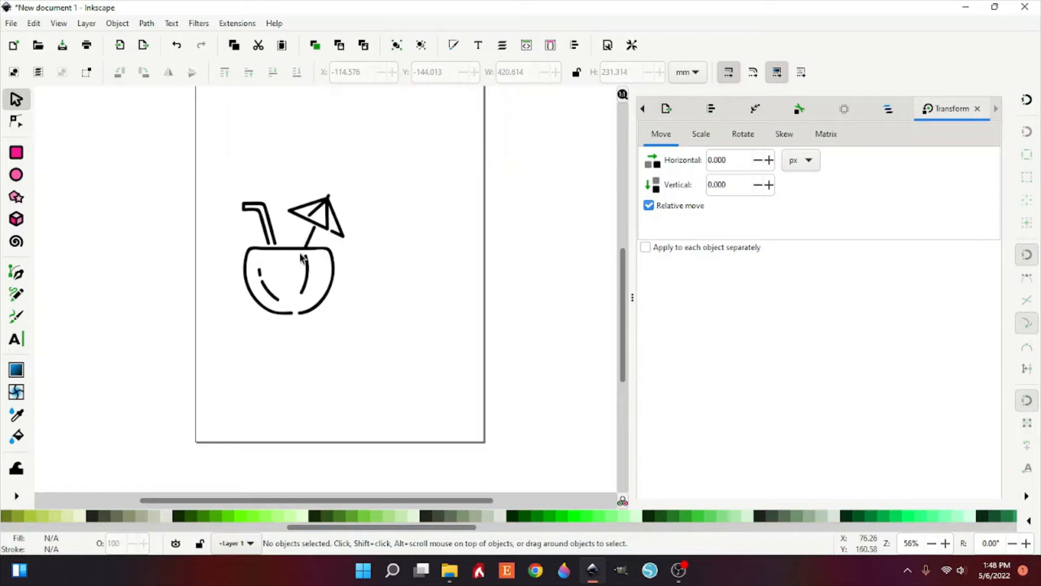
Step: Move the plain coconut drink image up toward the top of the page
click(302, 249)
drag(304, 251, 321, 203)
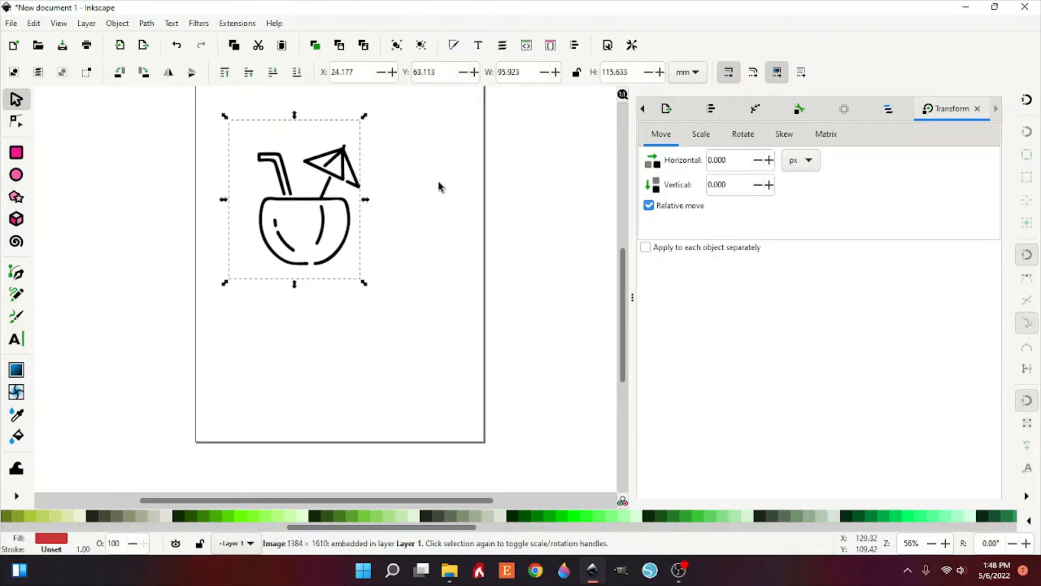
Step: Trace the drink bitmap with Brightness cutoff at a threshold of 0.810, previewing before applying
click(645, 111)
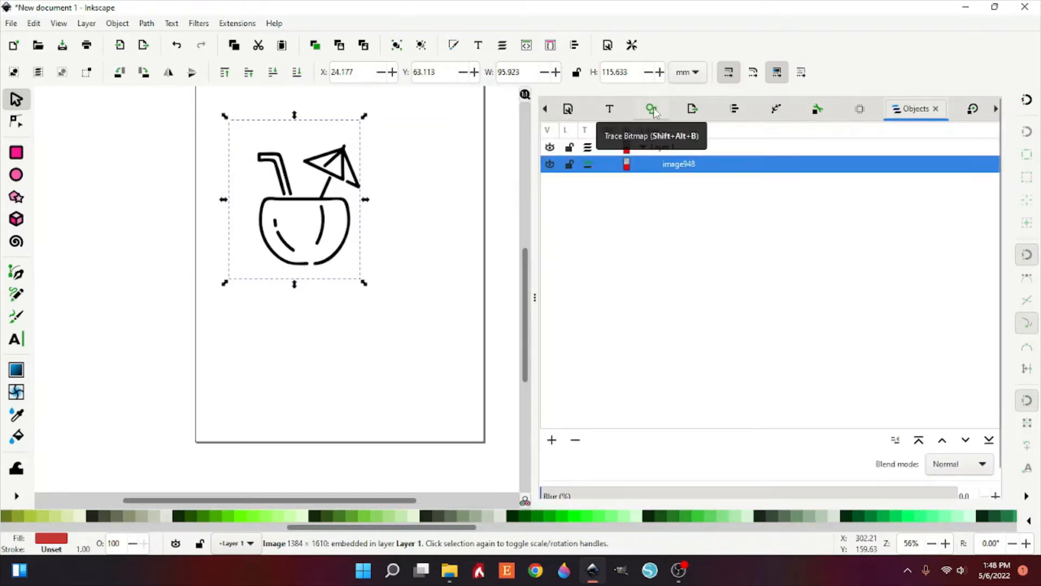
click(653, 110)
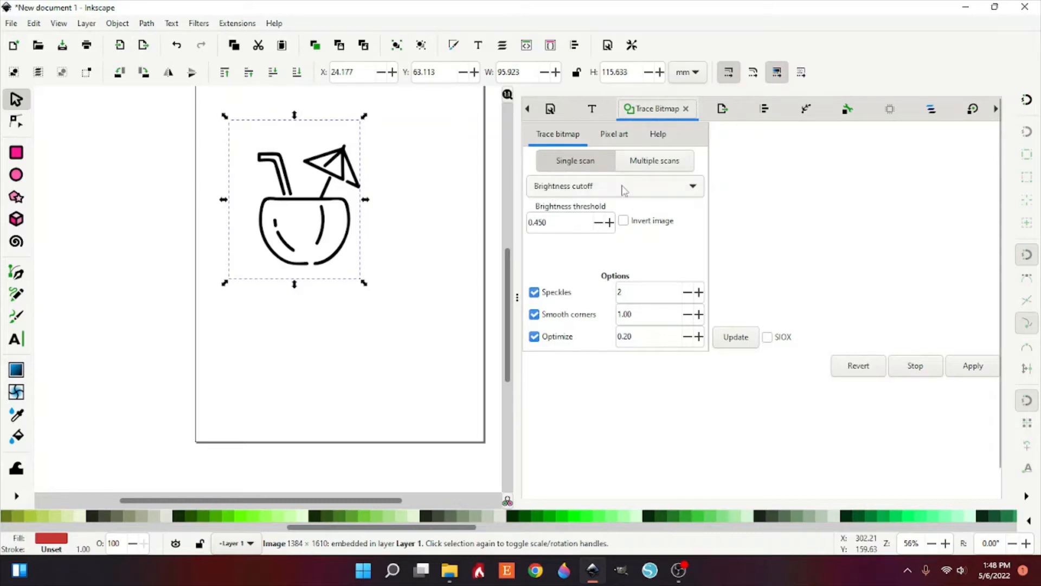
click(610, 223)
click(611, 222)
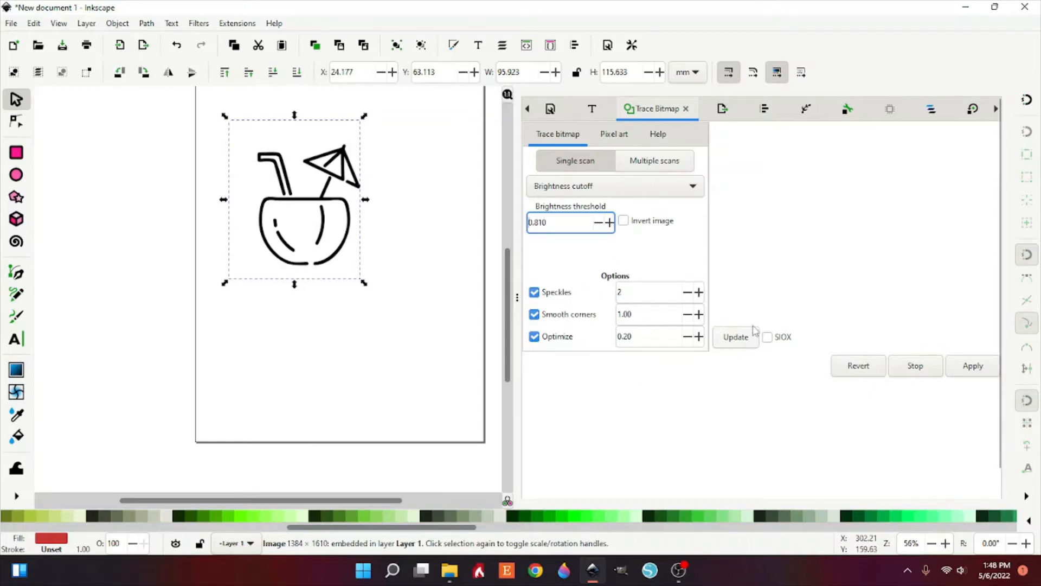
click(737, 340)
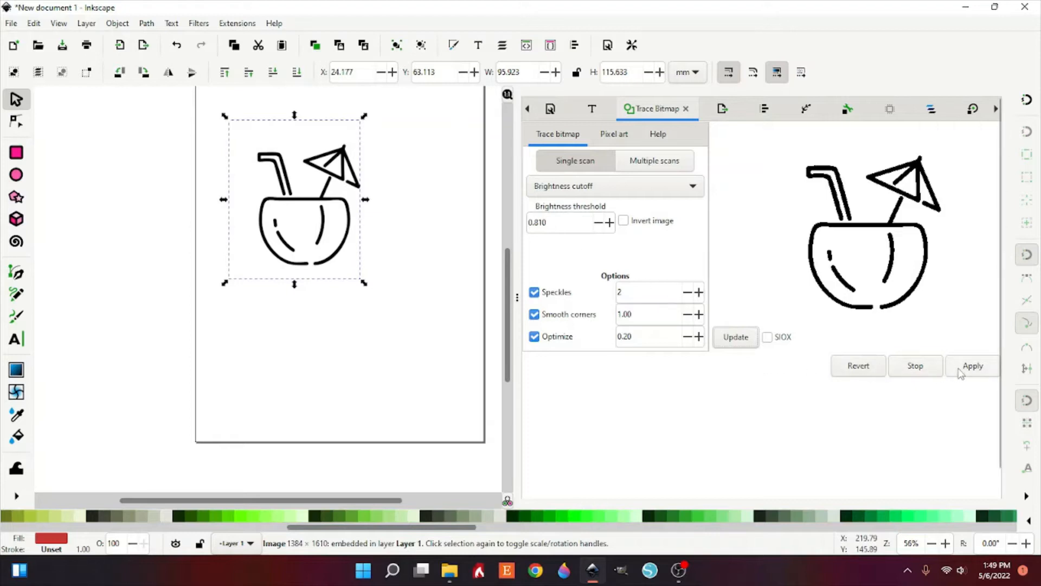
click(962, 372)
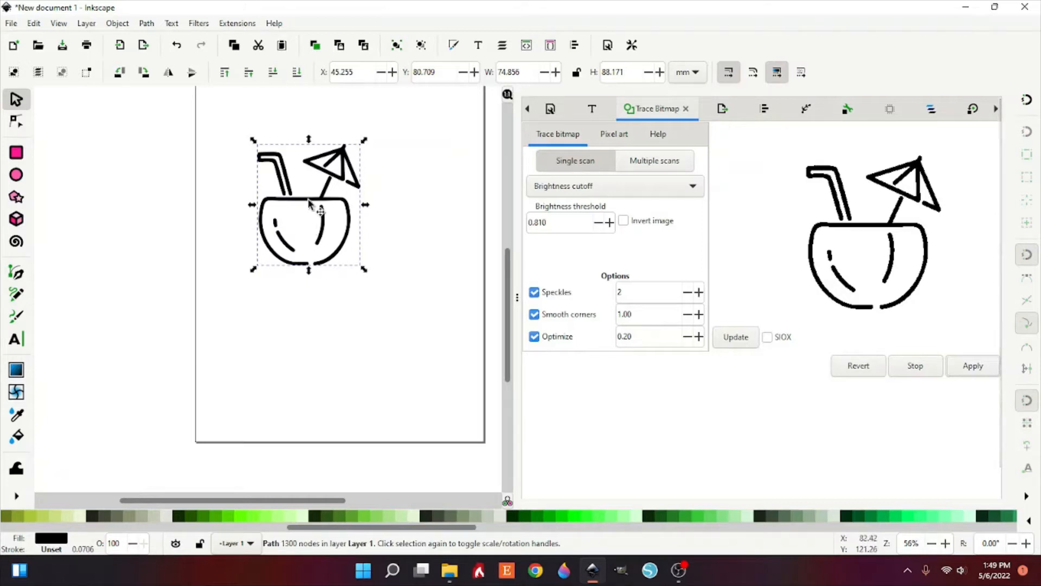
Step: Move the traced path aside and delete the original drink bitmap beneath it
mouse_move(311, 207)
mouse_down()
mouse_move(248, 268)
mouse_move(147, 272)
mouse_move(172, 200)
mouse_move(175, 212)
mouse_up()
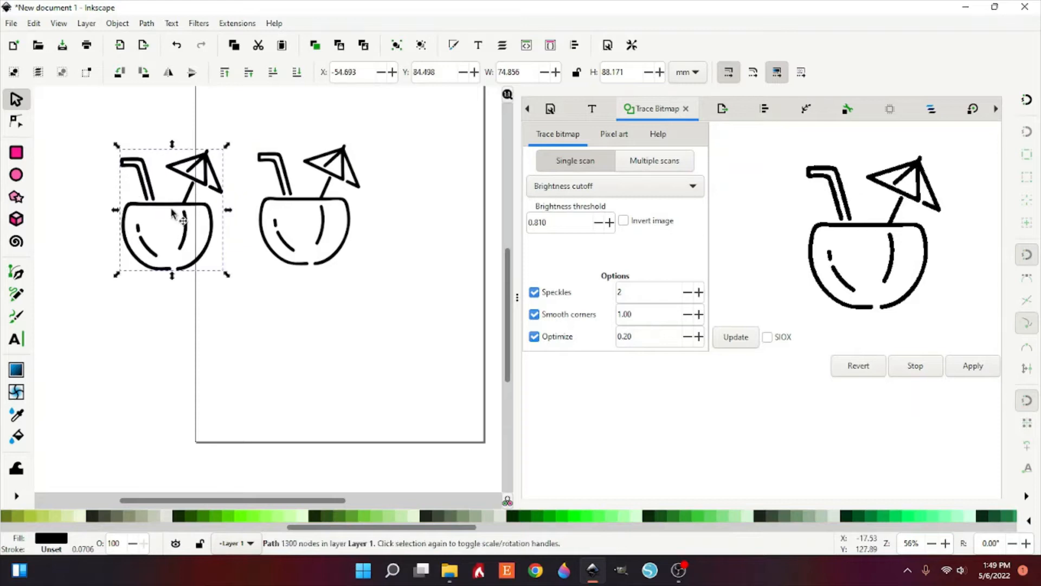
click(17, 124)
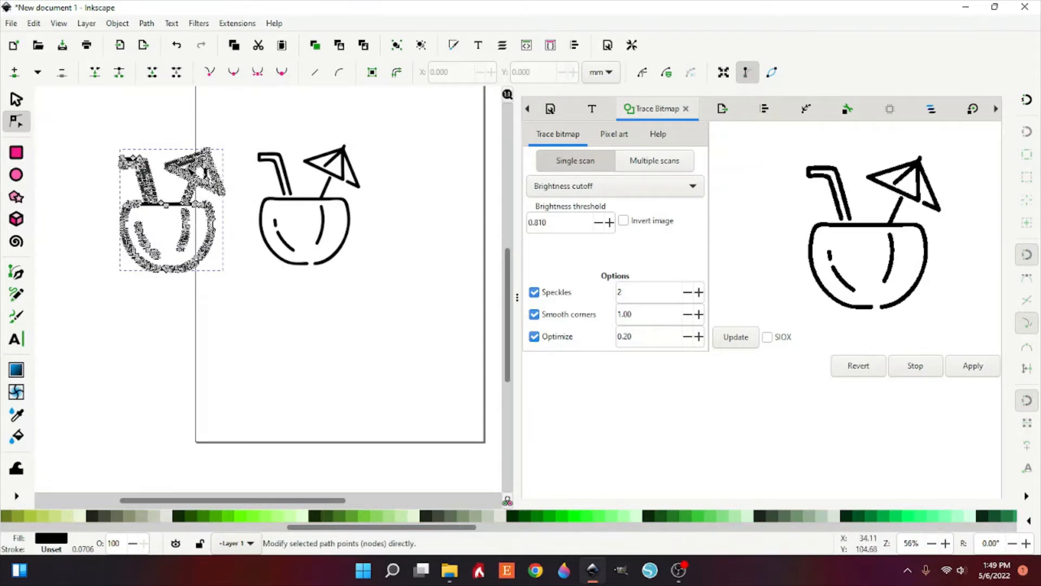
click(16, 99)
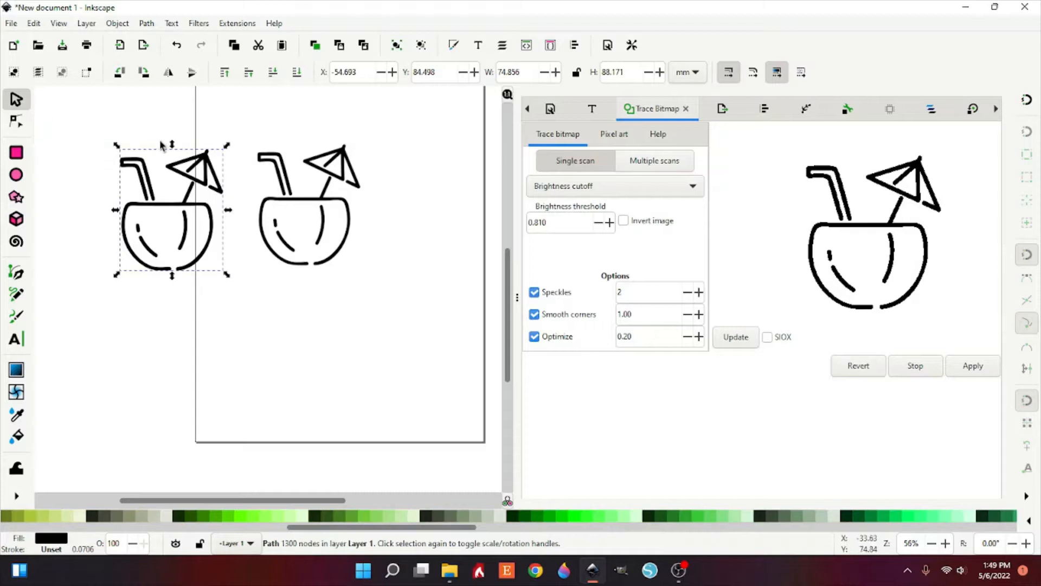
click(302, 191)
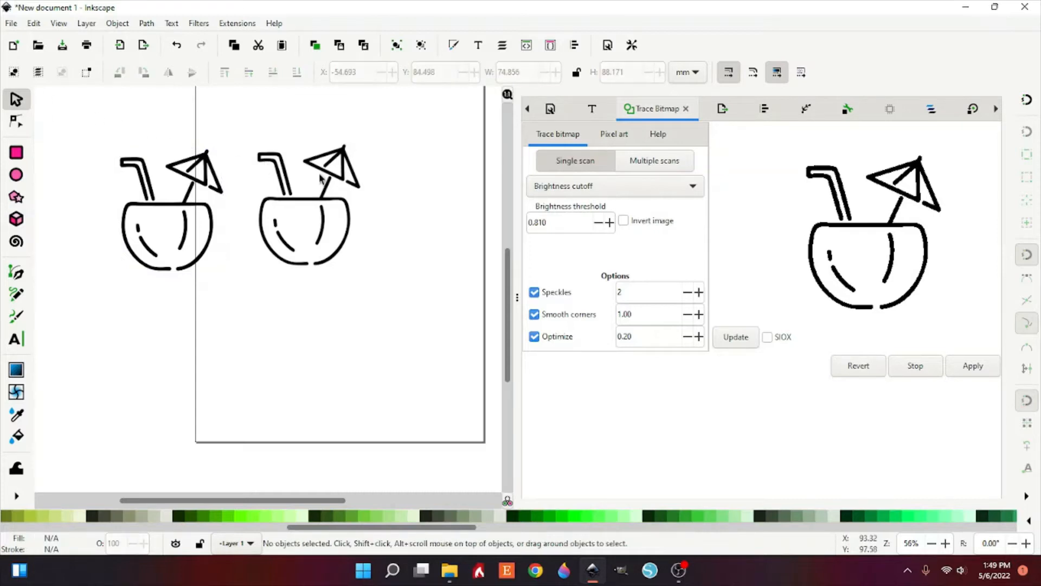
click(343, 175)
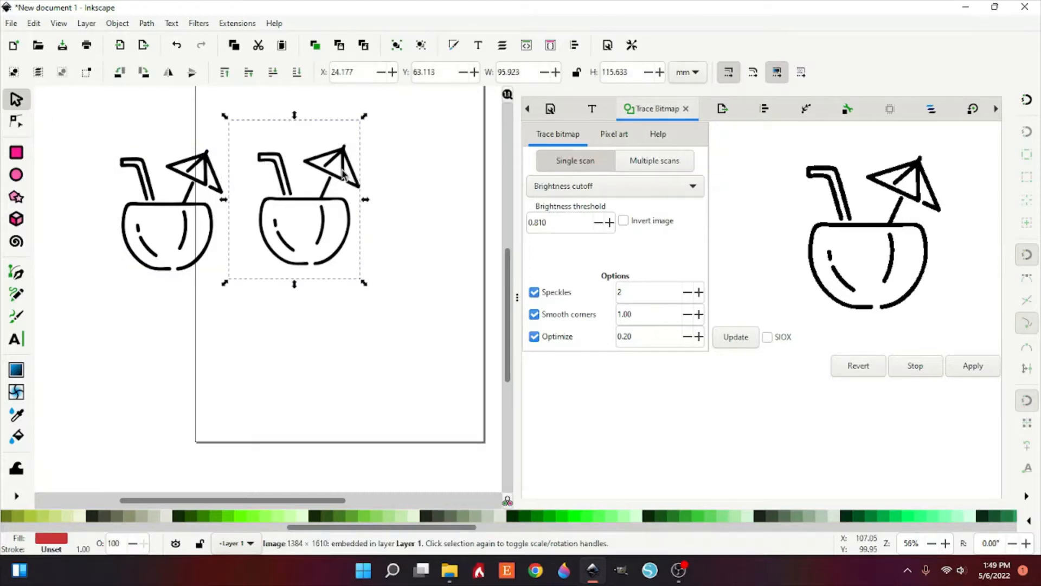
key(Delete)
Step: Move the traced drink path back onto the page and fill it with cyan #00FFCC
drag(74, 121, 347, 374)
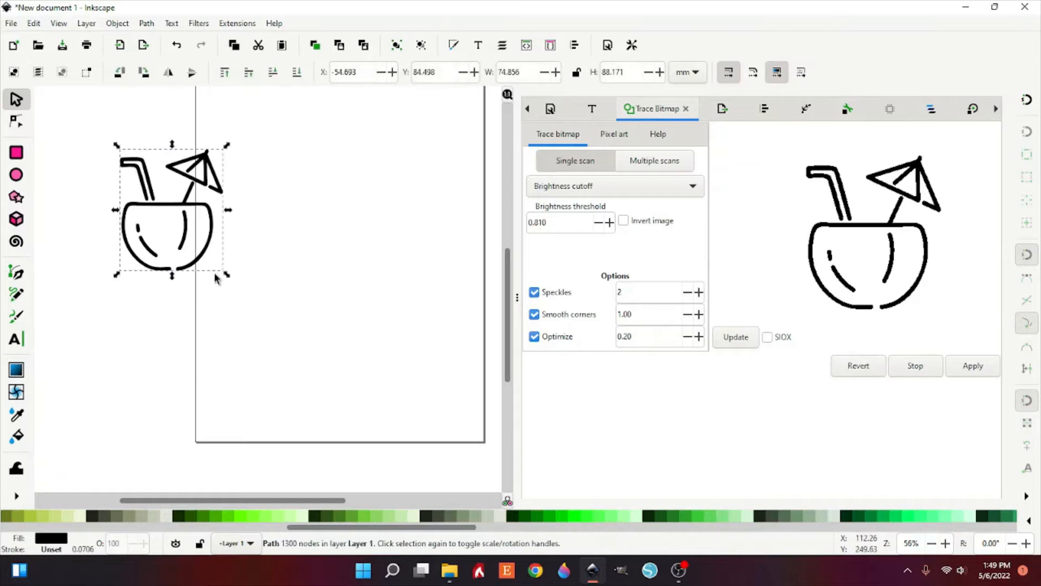
drag(200, 258, 334, 237)
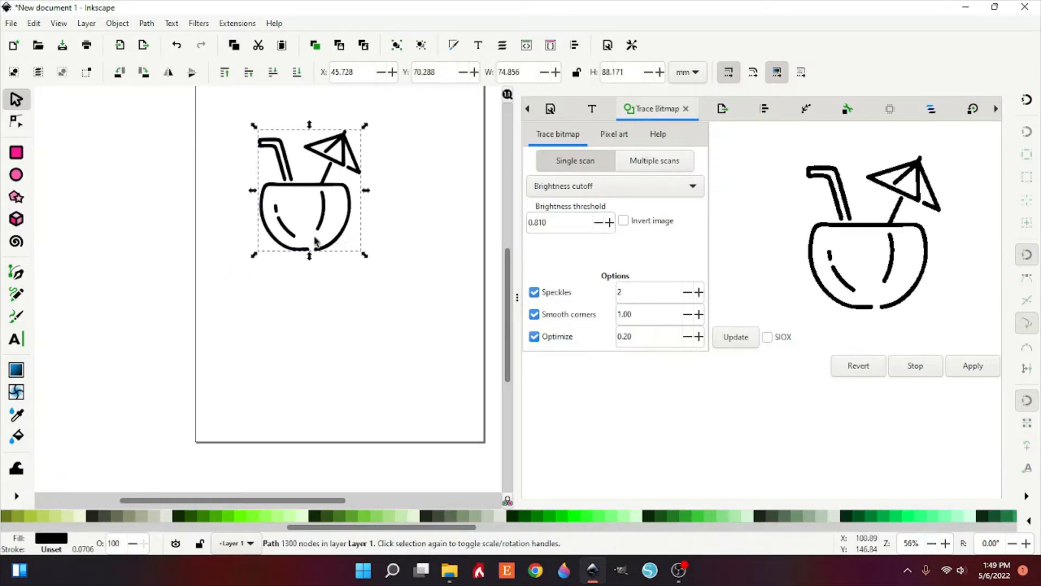
drag(414, 531, 572, 547)
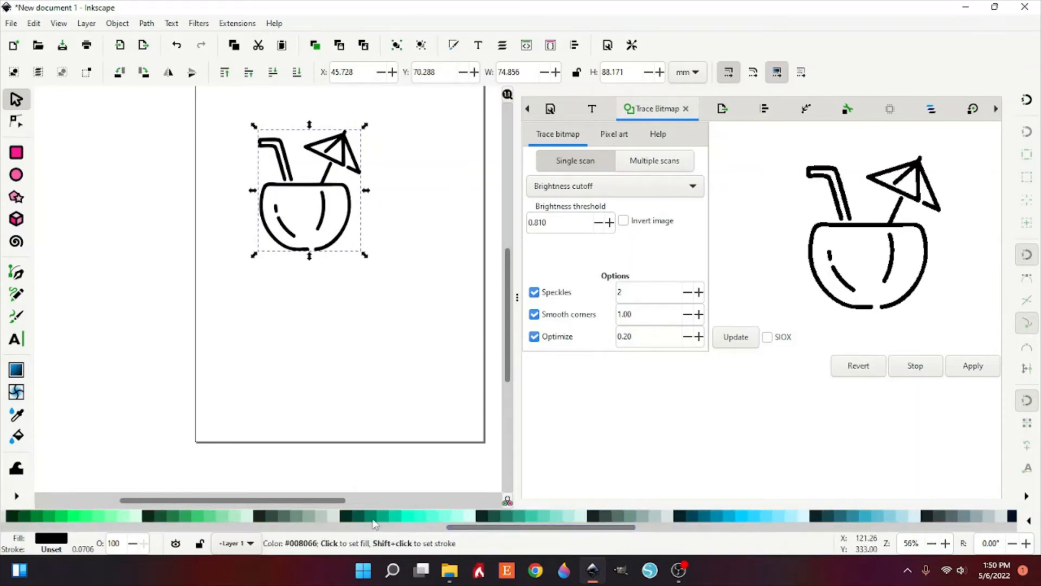
click(408, 519)
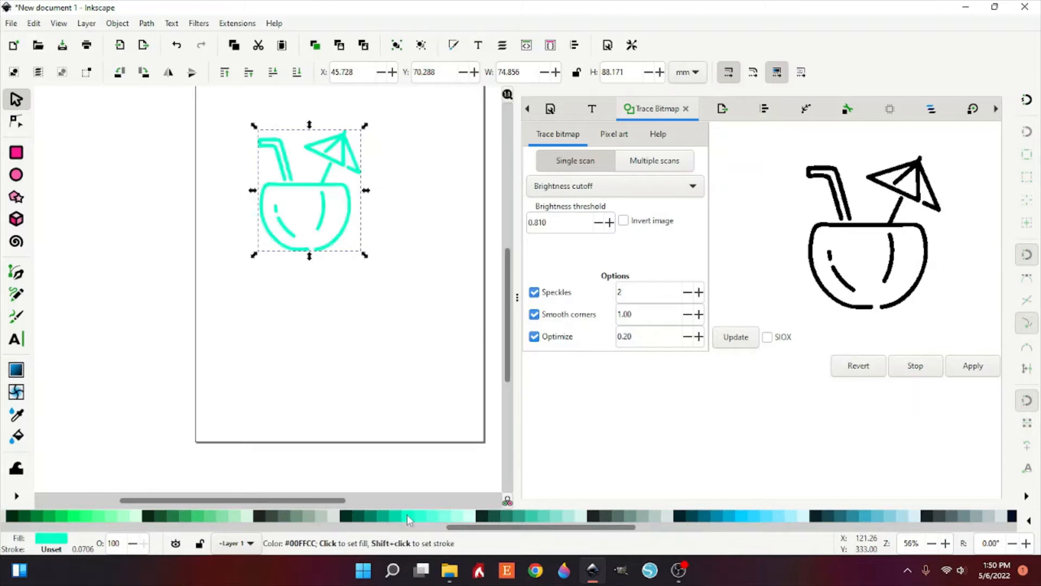
Step: Duplicate the cyan drink path and place the copy below the original
right_click(330, 174)
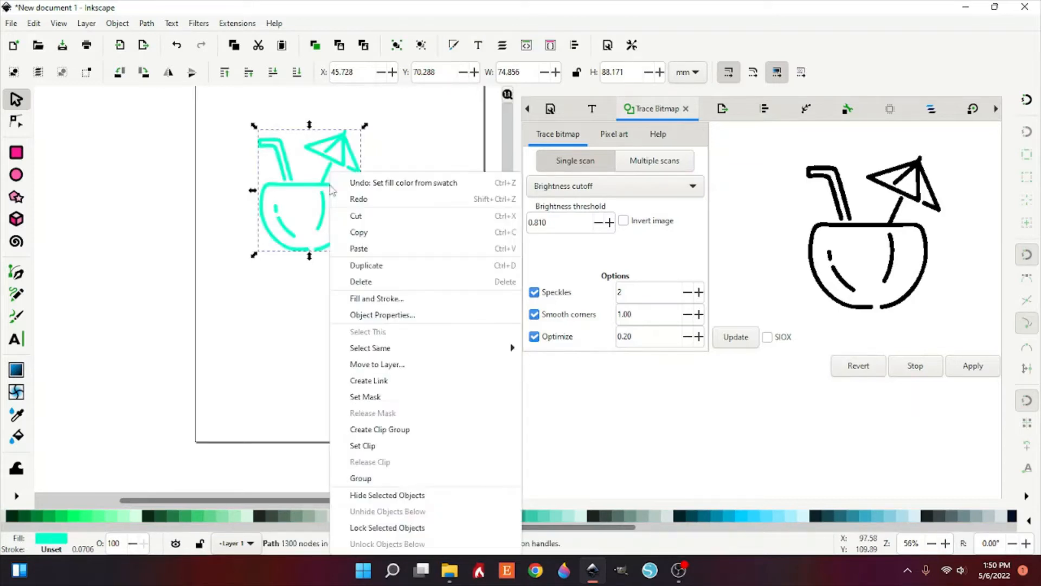
click(367, 265)
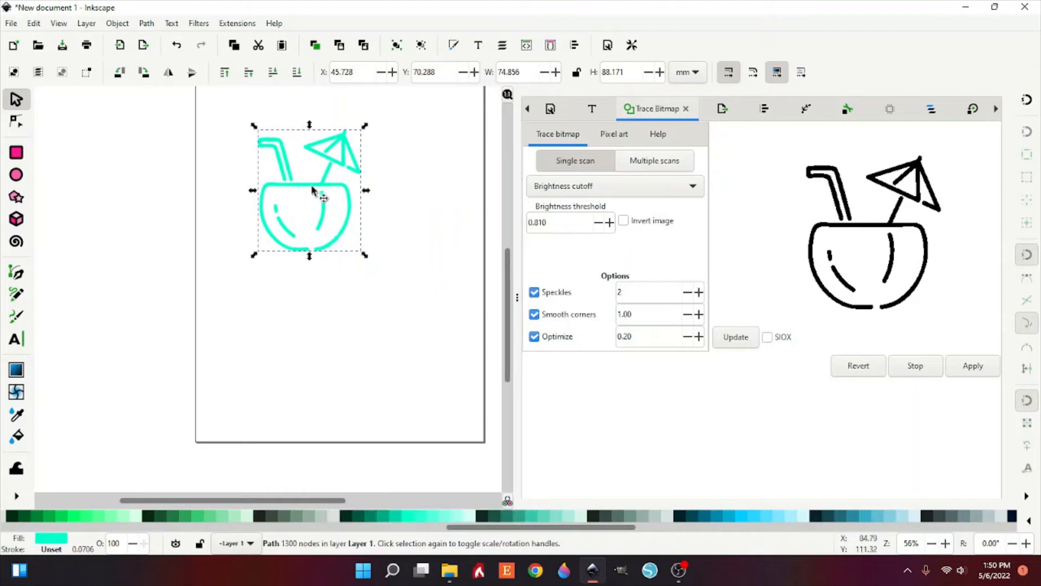
drag(316, 196, 300, 341)
drag(302, 335, 304, 328)
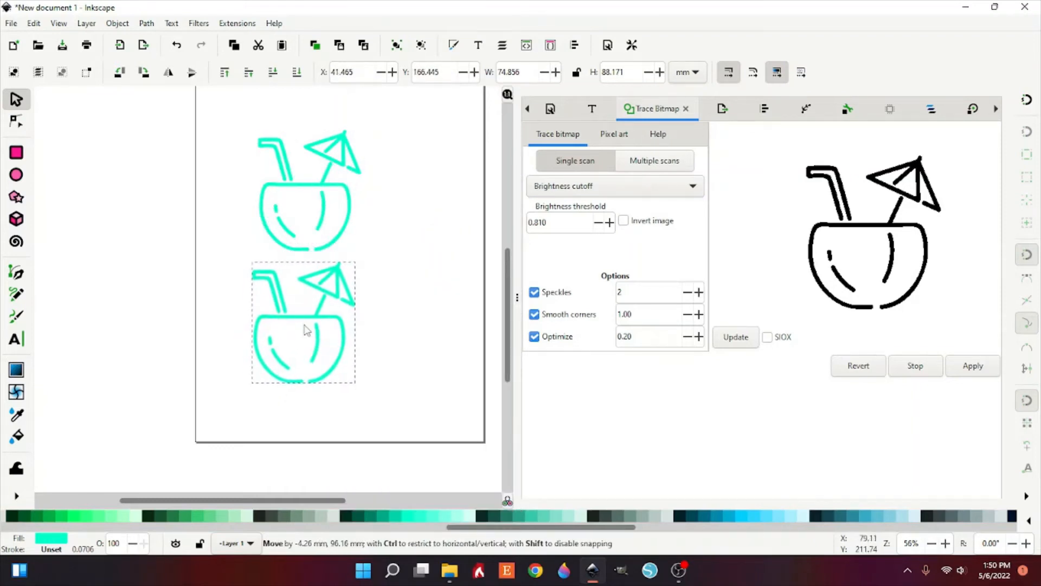
Step: Select both drink paths, duplicate them, and move the copies below the page
right_click(304, 328)
click(220, 119)
drag(220, 119, 434, 430)
right_click(320, 325)
click(367, 268)
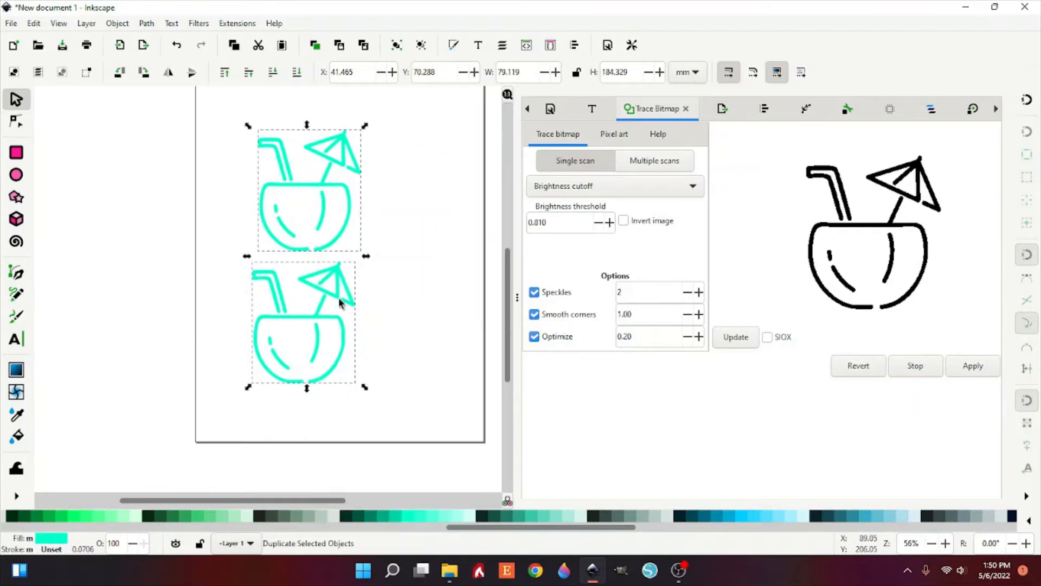
drag(337, 325, 326, 431)
scroll(323, 434, up, 2)
scroll(323, 434, up, 4)
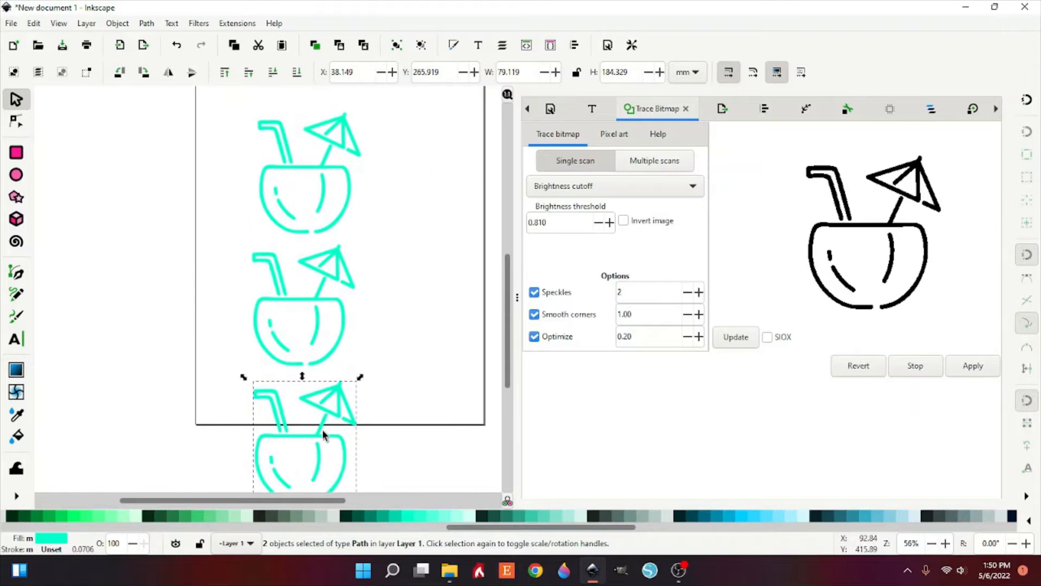
Step: Fill the third drink path from the top with light cyan #55FFDD
click(338, 232)
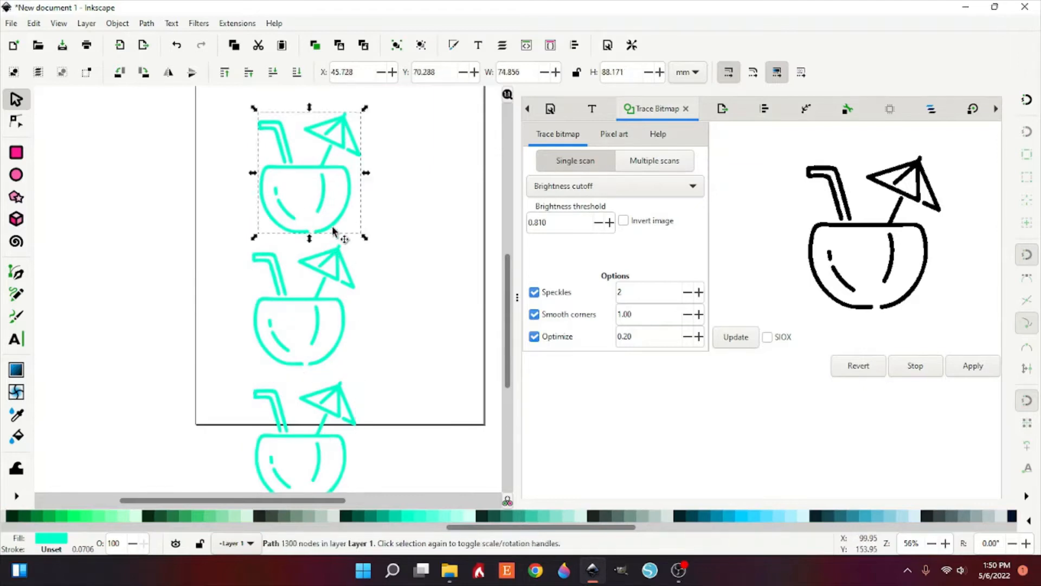
click(343, 353)
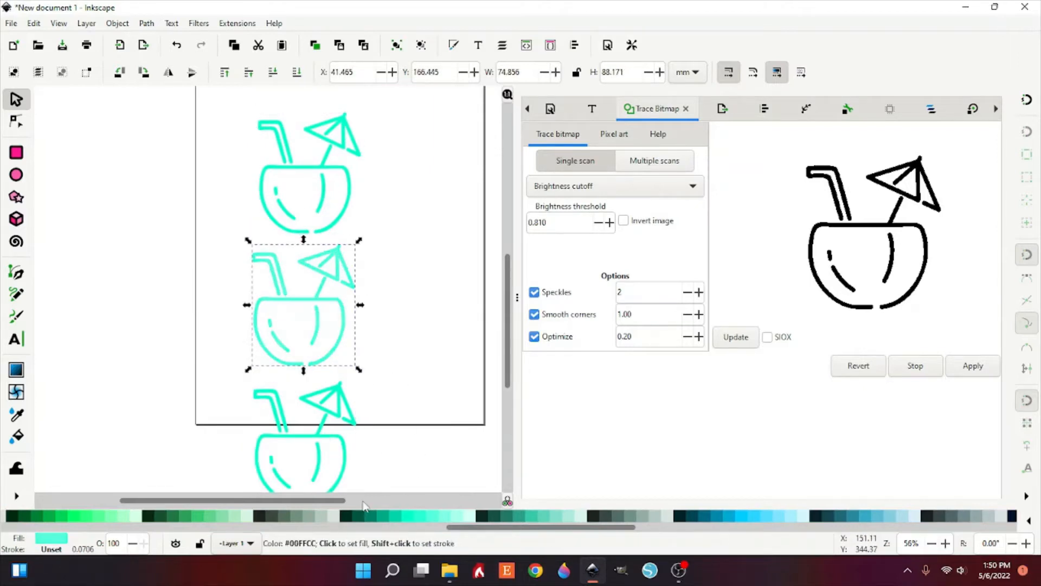
scroll(314, 428, down, 4)
scroll(314, 429, right, 2)
click(293, 372)
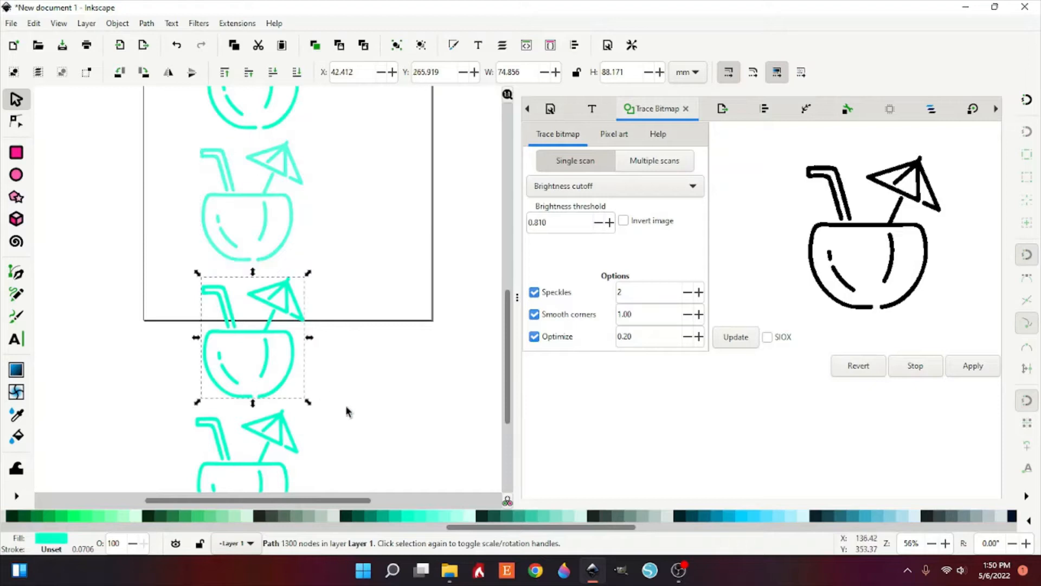
scroll(353, 412, down, 2)
scroll(268, 431, down, 2)
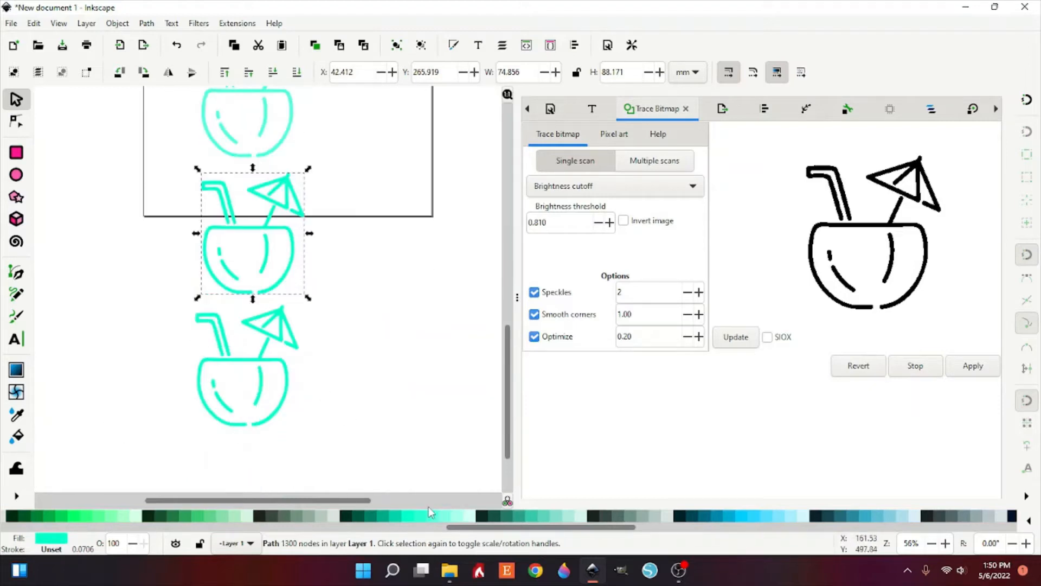
scroll(210, 429, up, 4)
scroll(216, 418, down, 4)
click(263, 365)
scroll(478, 531, left, 1)
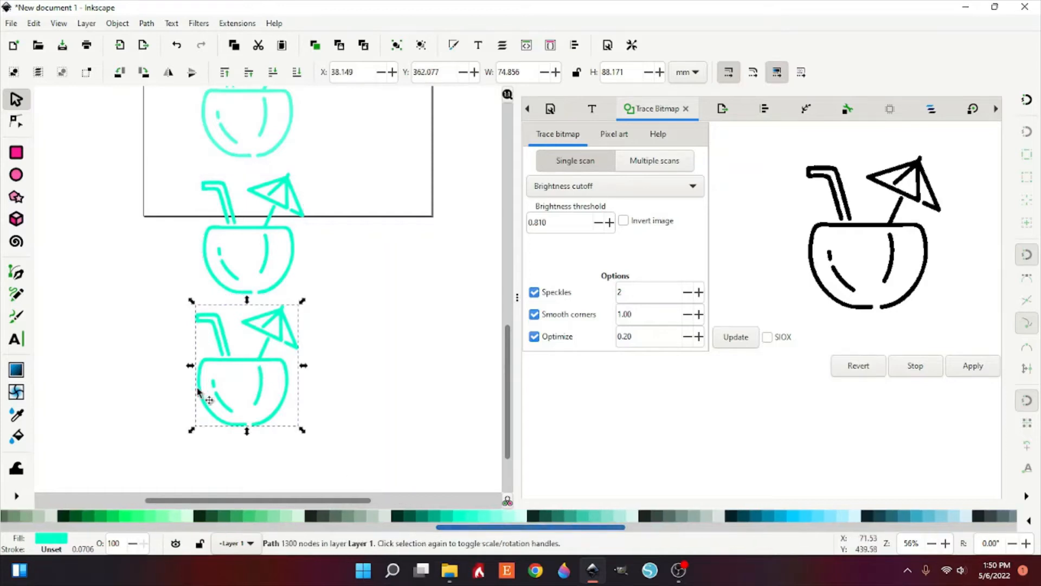
click(285, 286)
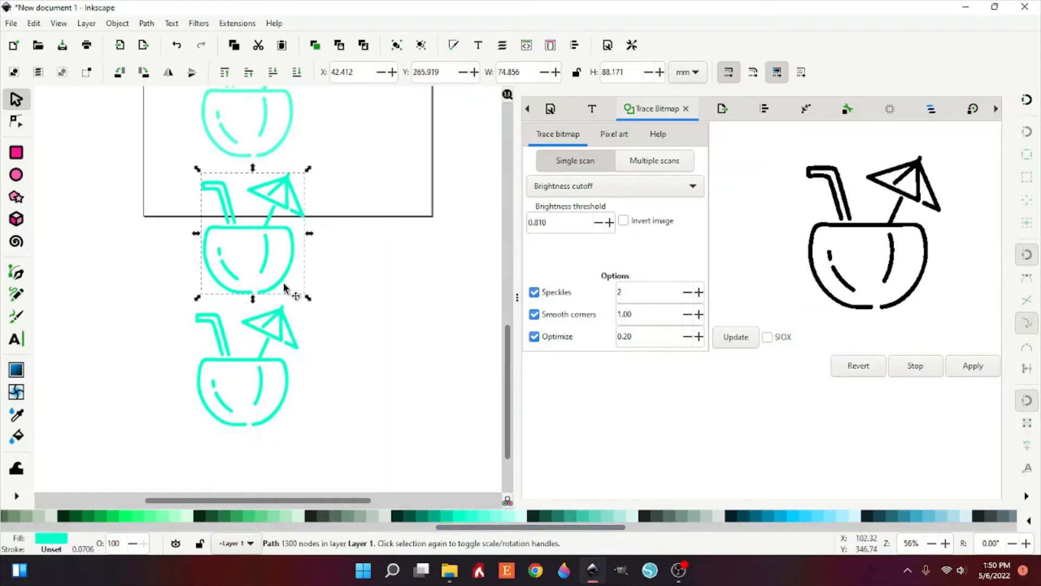
click(471, 519)
click(481, 519)
Step: Fill the second drink path from the top with pale cyan #AAFFEE
scroll(353, 442, up, 5)
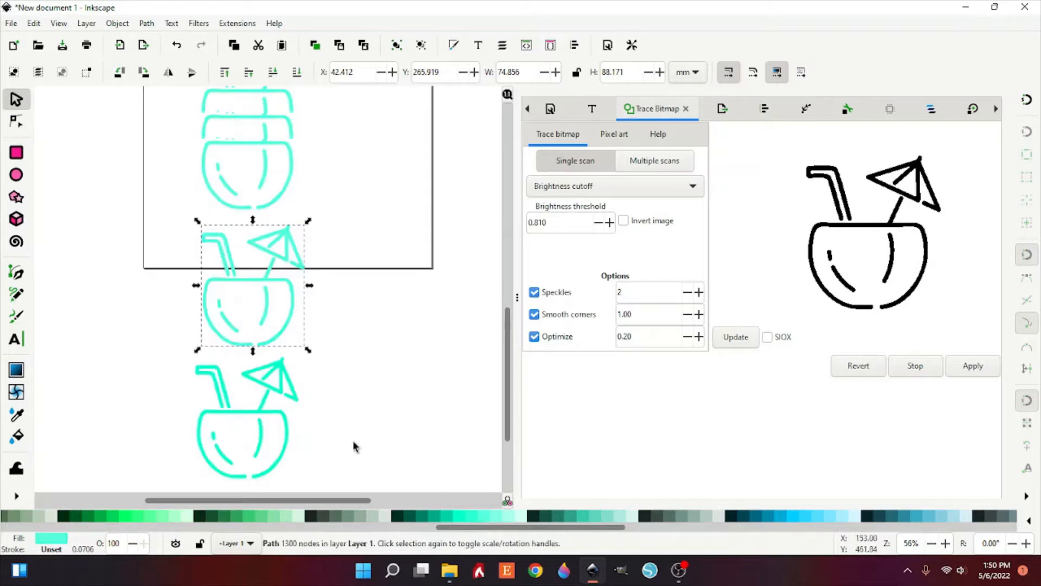
click(275, 261)
click(504, 520)
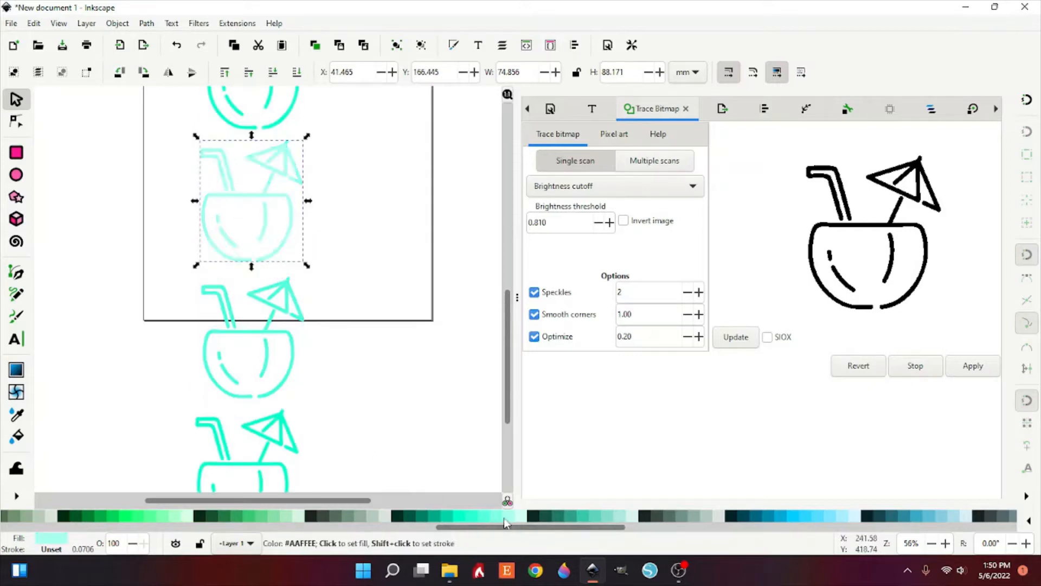
Step: Fill the top drink path with white
scroll(200, 346, up, 5)
click(280, 232)
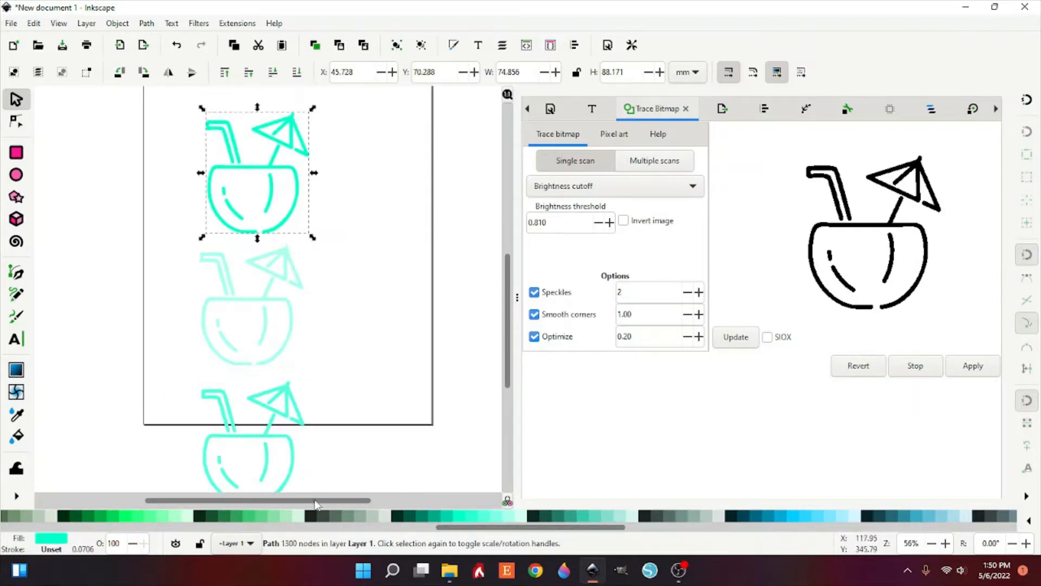
drag(497, 527, 65, 527)
click(183, 515)
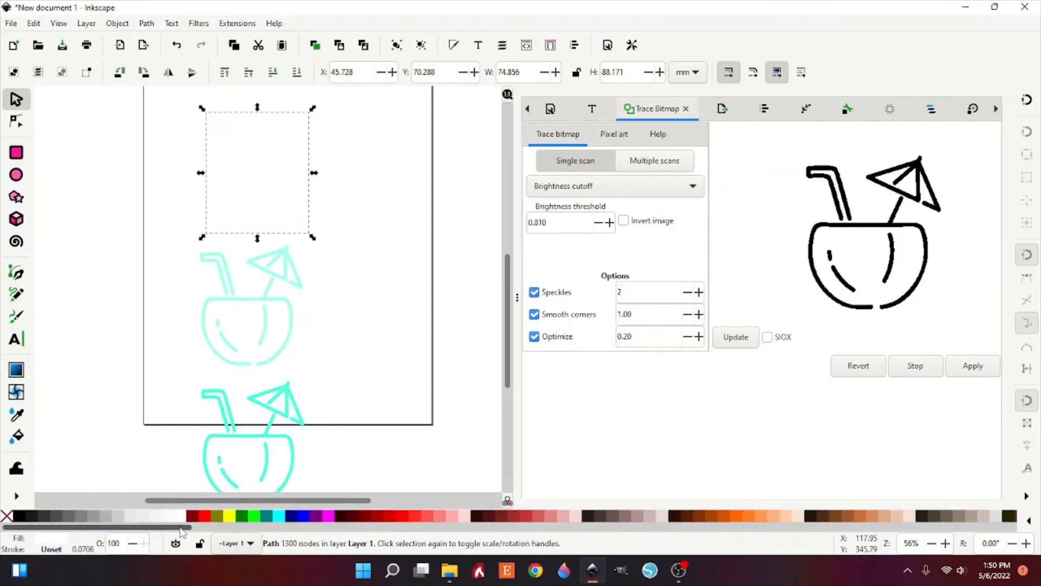
Step: Set the document background color to light gray with K at 22 in Document Properties
click(116, 307)
click(11, 23)
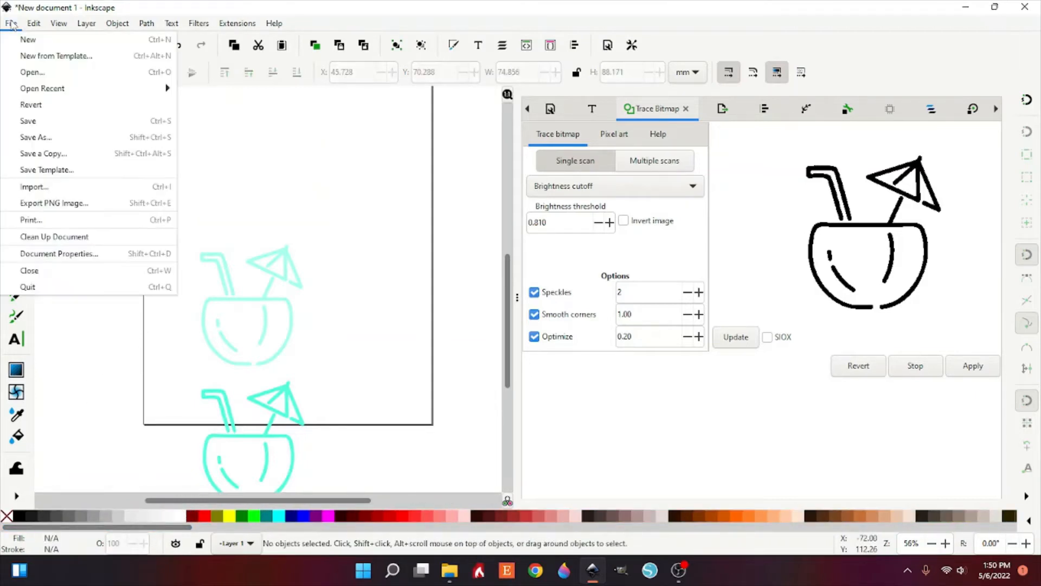
click(56, 253)
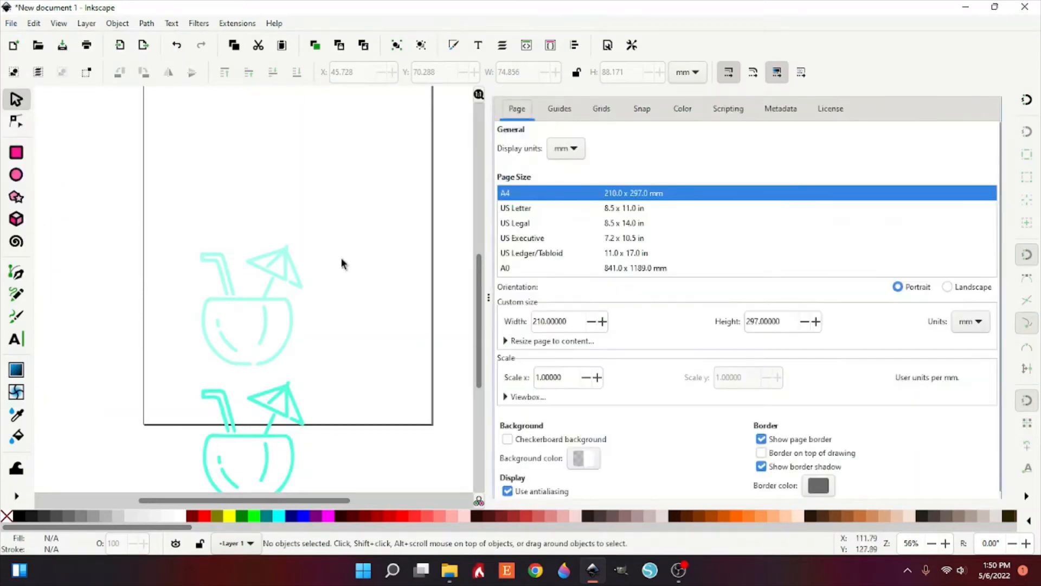
click(585, 459)
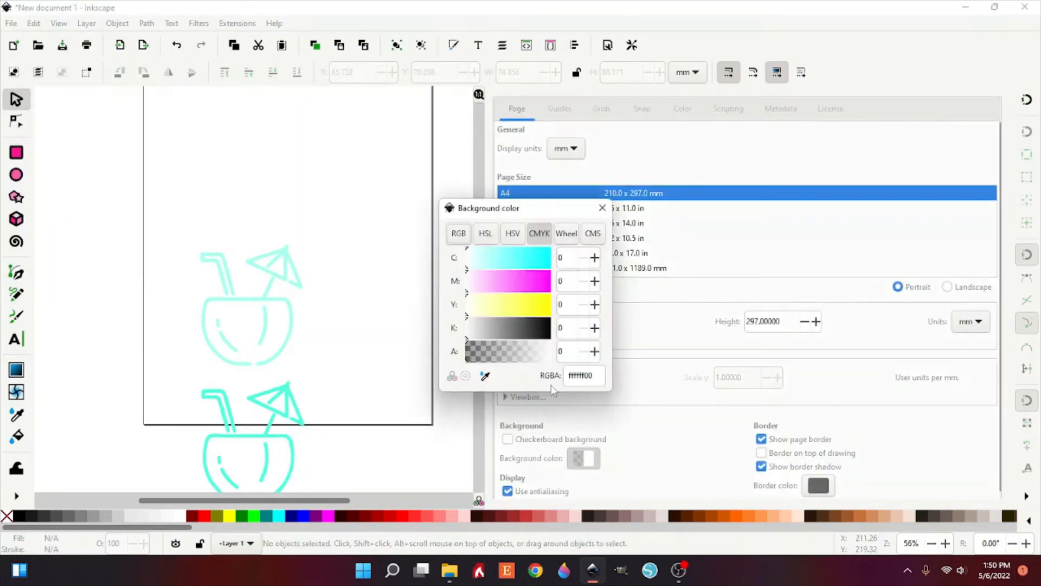
click(481, 333)
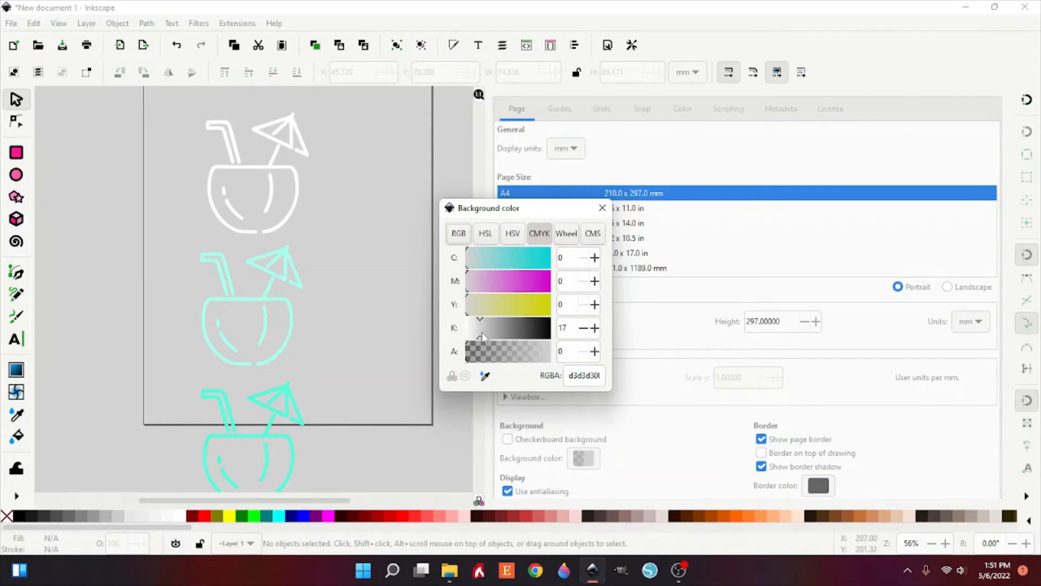
drag(482, 332, 487, 341)
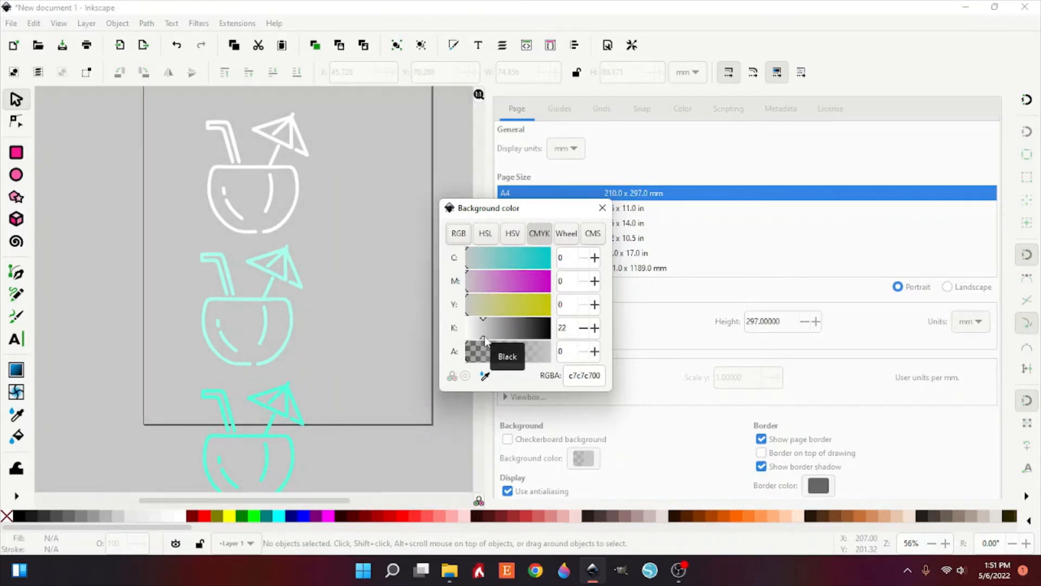
click(602, 208)
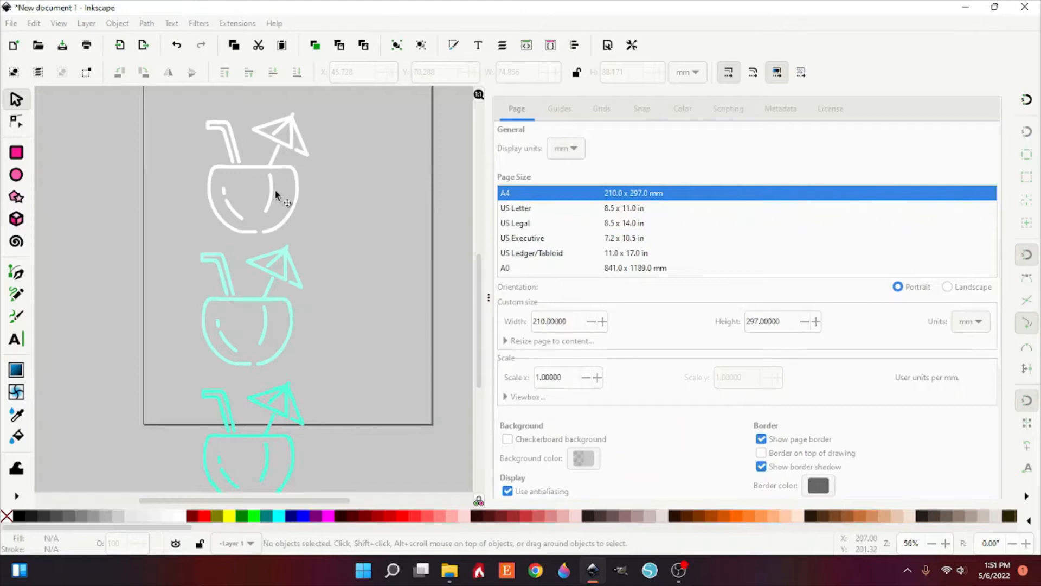
Step: Apply a horizontal linear gradient to the bottom drink path and add two middle stops
scroll(344, 320, down, 5)
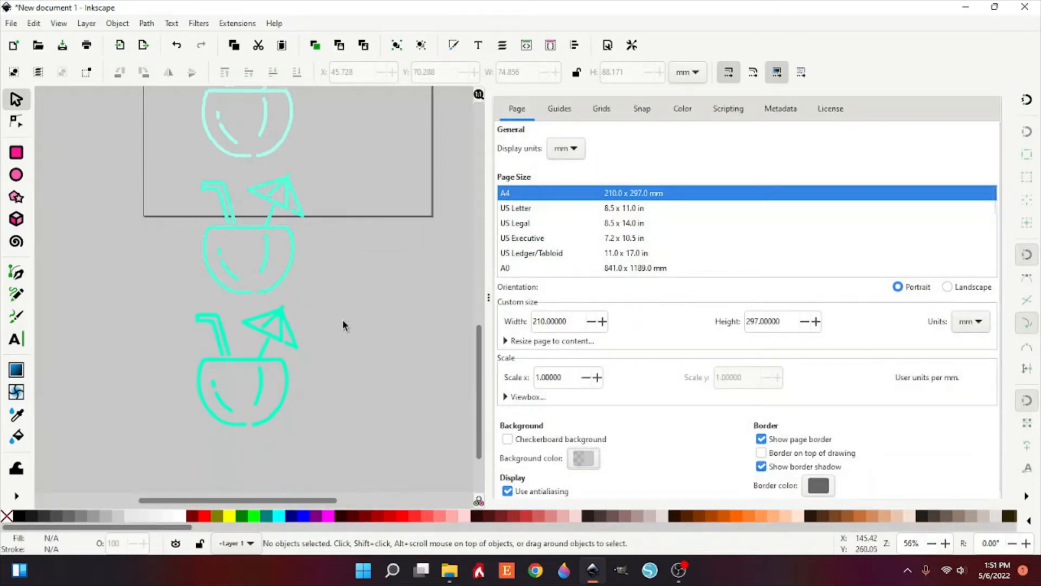
scroll(344, 324, down, 1)
click(279, 314)
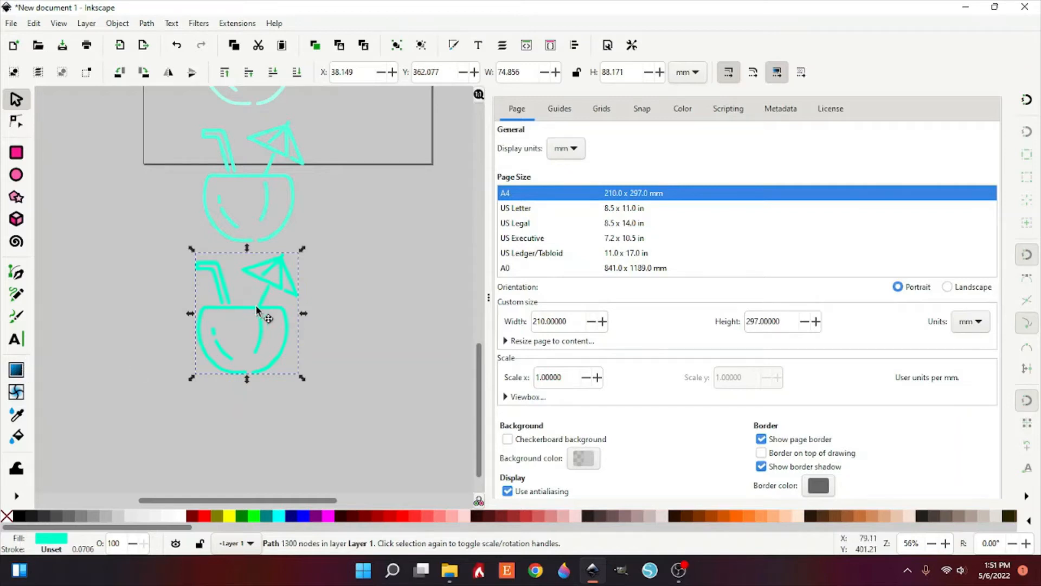
drag(256, 307, 258, 307)
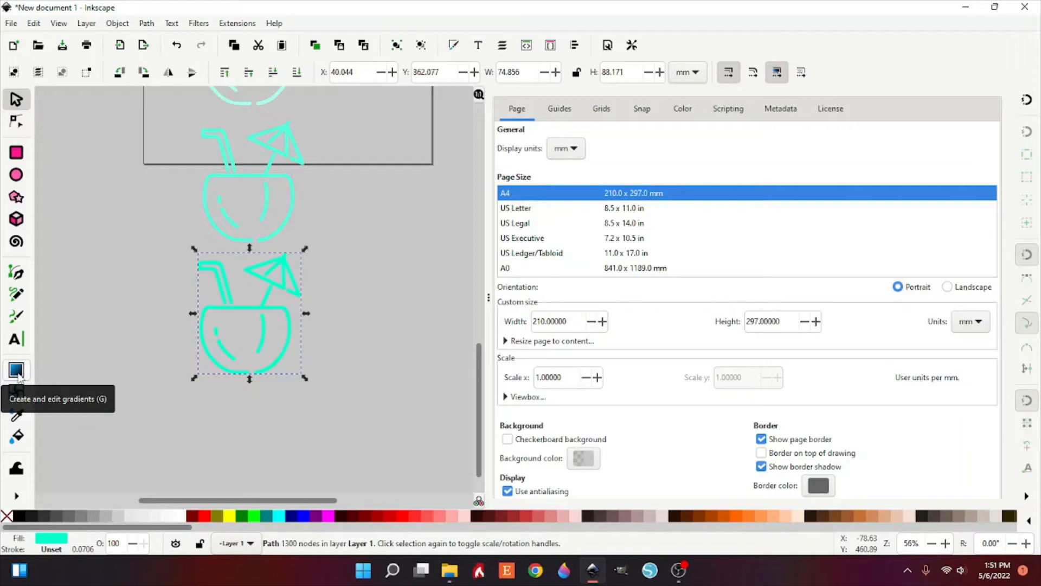
click(16, 371)
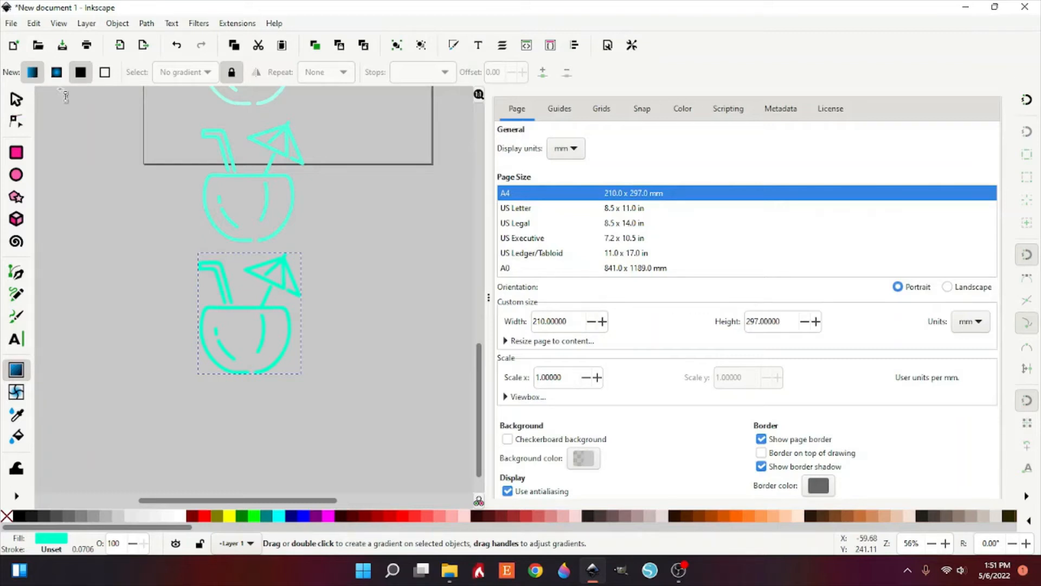
double_click(202, 333)
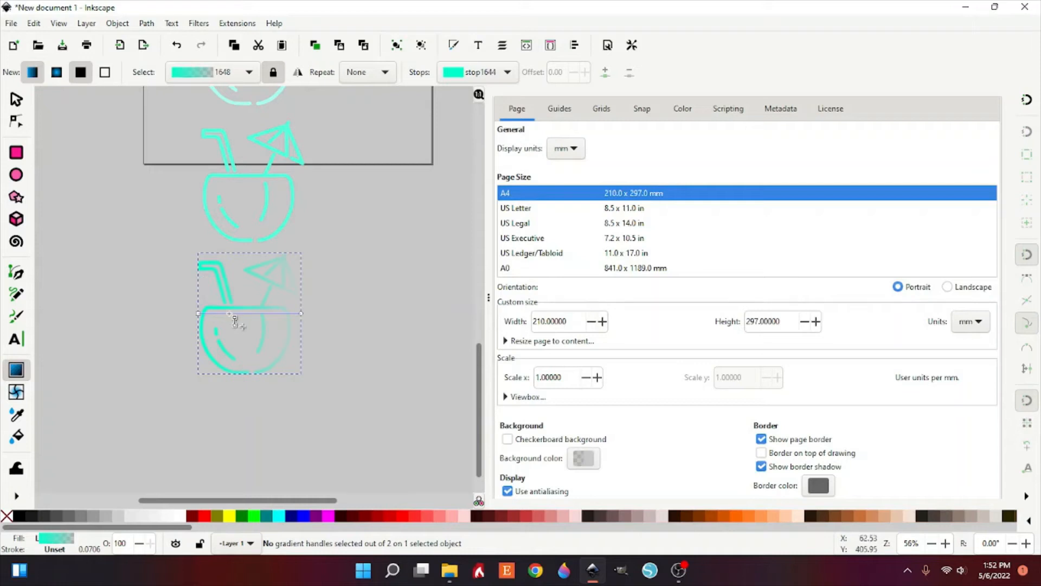
double_click(228, 313)
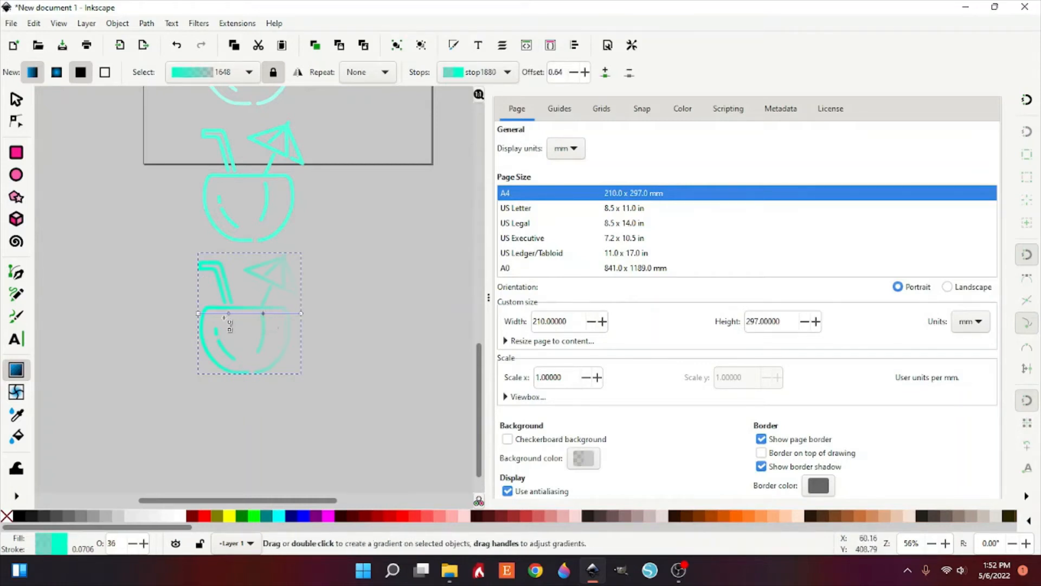
double_click(263, 314)
Step: Color the gradient's start stop magenta #FF00BF using the color wheel
click(199, 314)
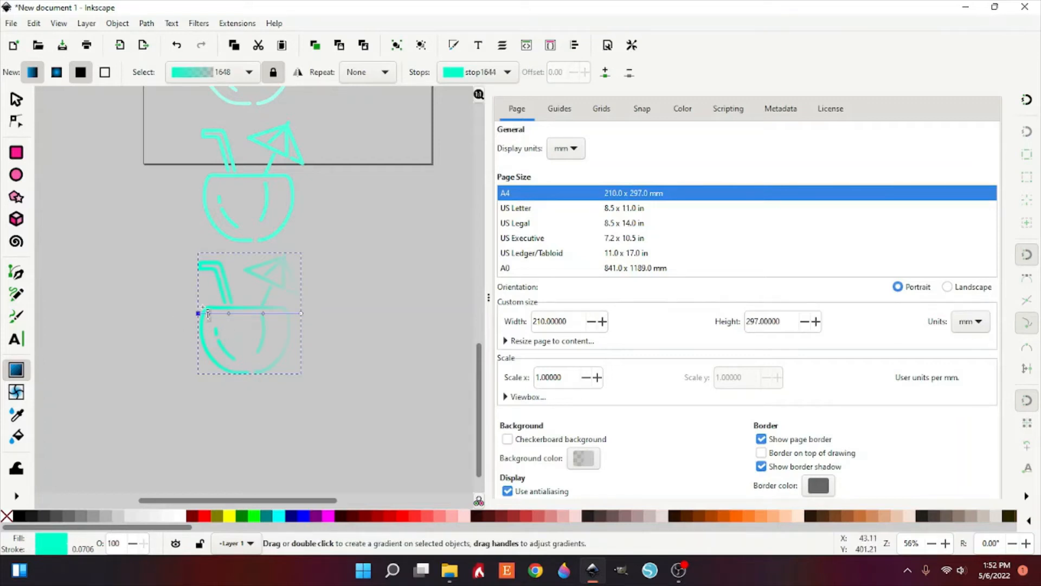
scroll(566, 118, up, 1)
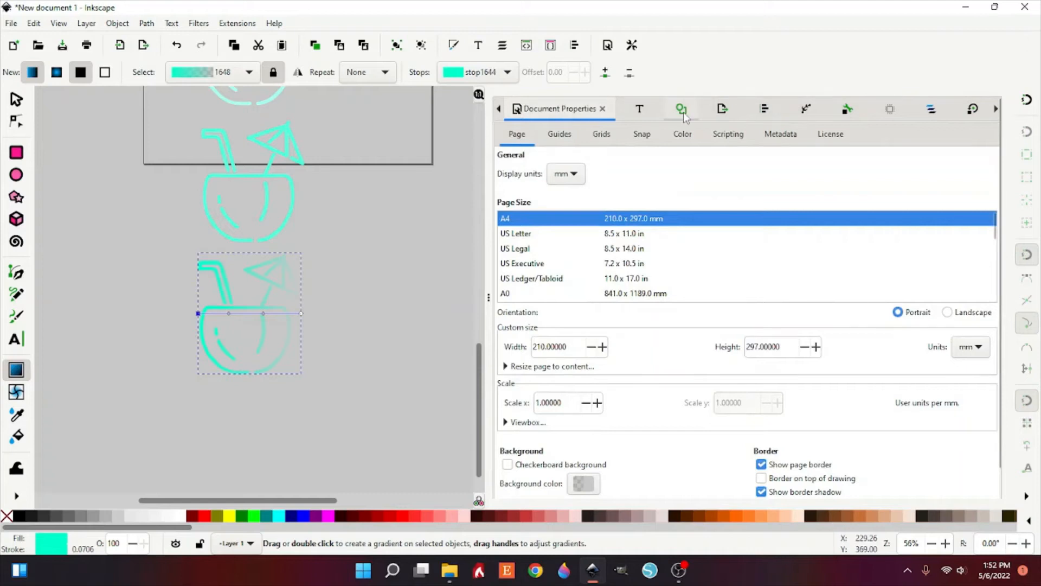
click(498, 109)
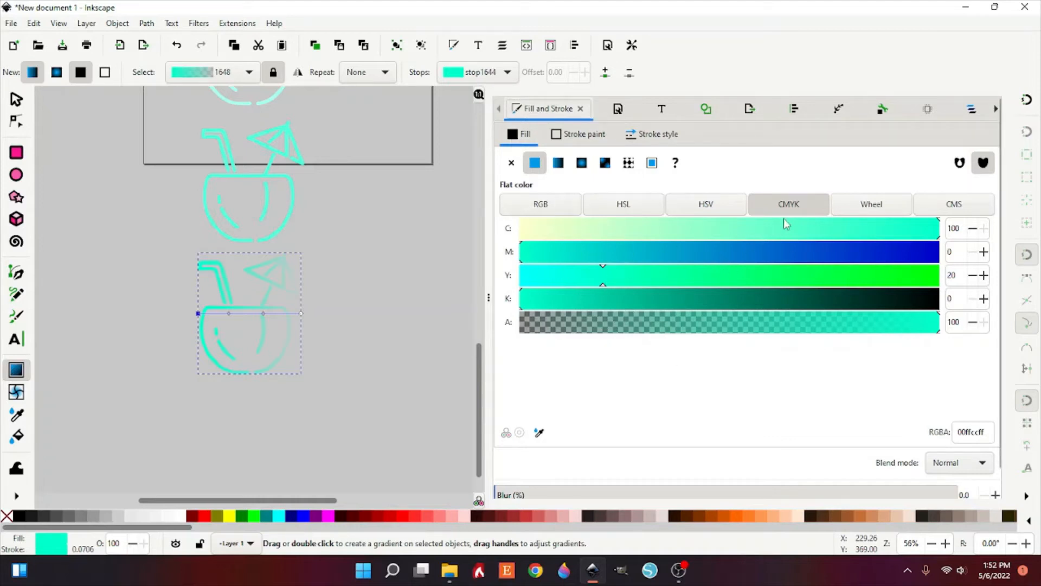
click(855, 210)
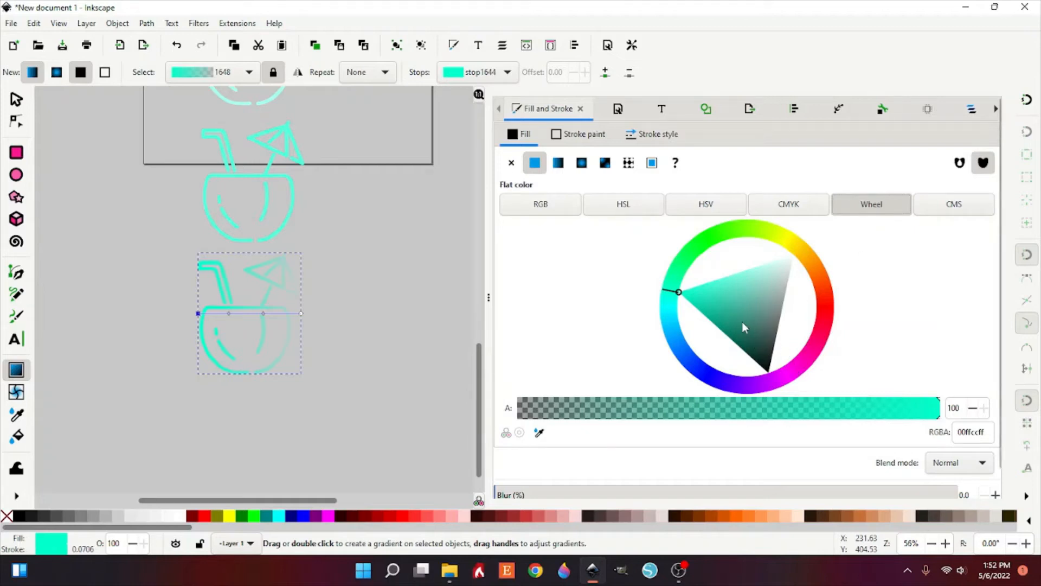
click(807, 370)
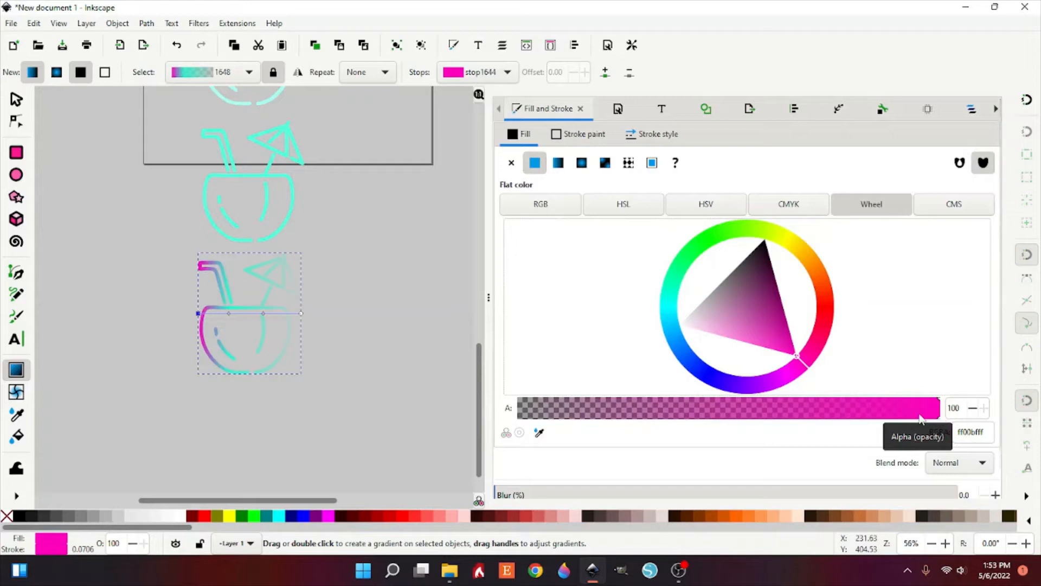
Step: Set the first middle gradient stop to blue #00C8FF at 100% opacity
click(229, 315)
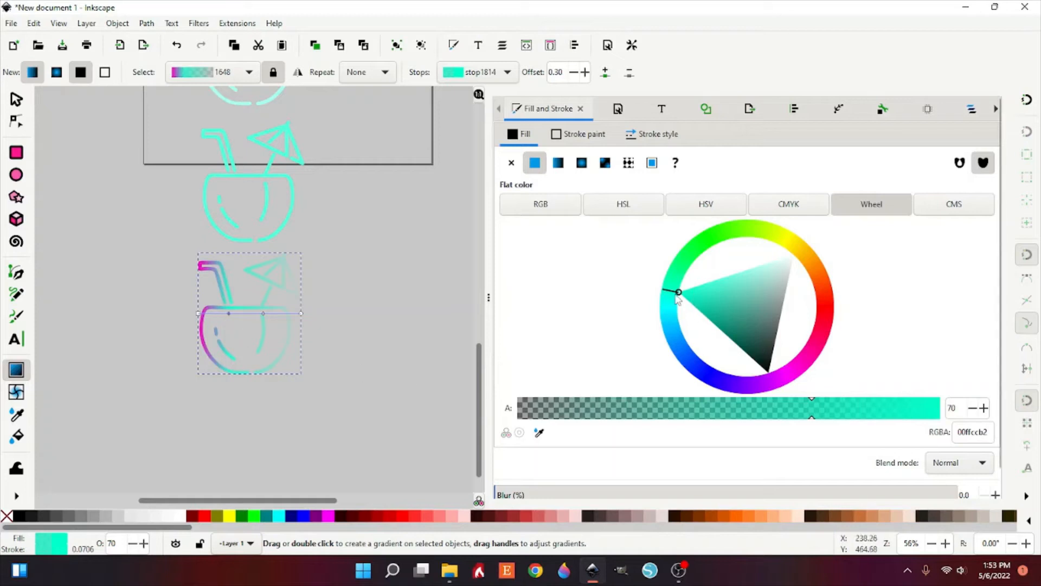
click(670, 331)
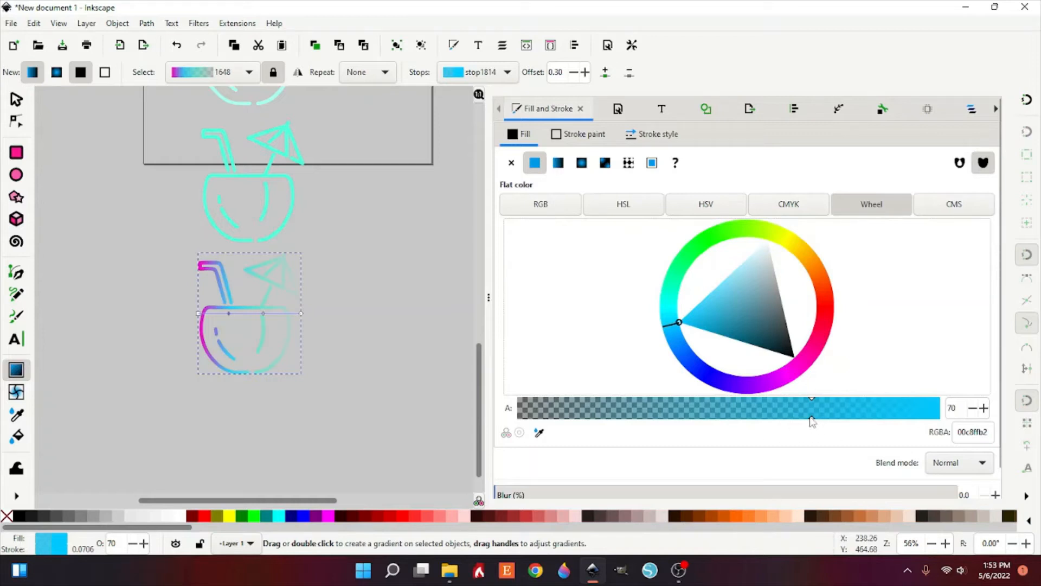
drag(812, 417, 946, 417)
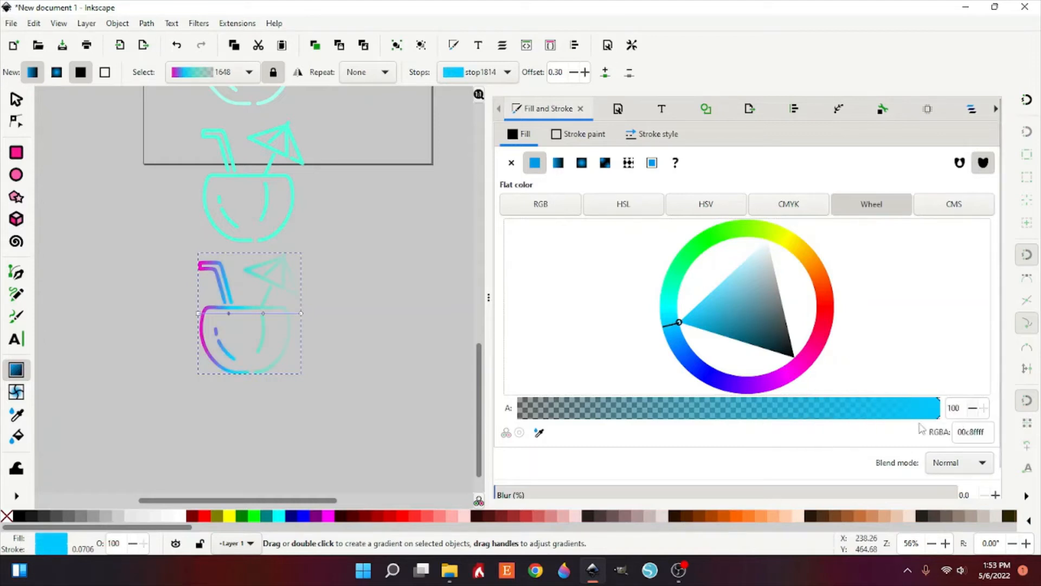
Step: Set the second middle gradient stop to green #00FF9E at 100% opacity
click(265, 314)
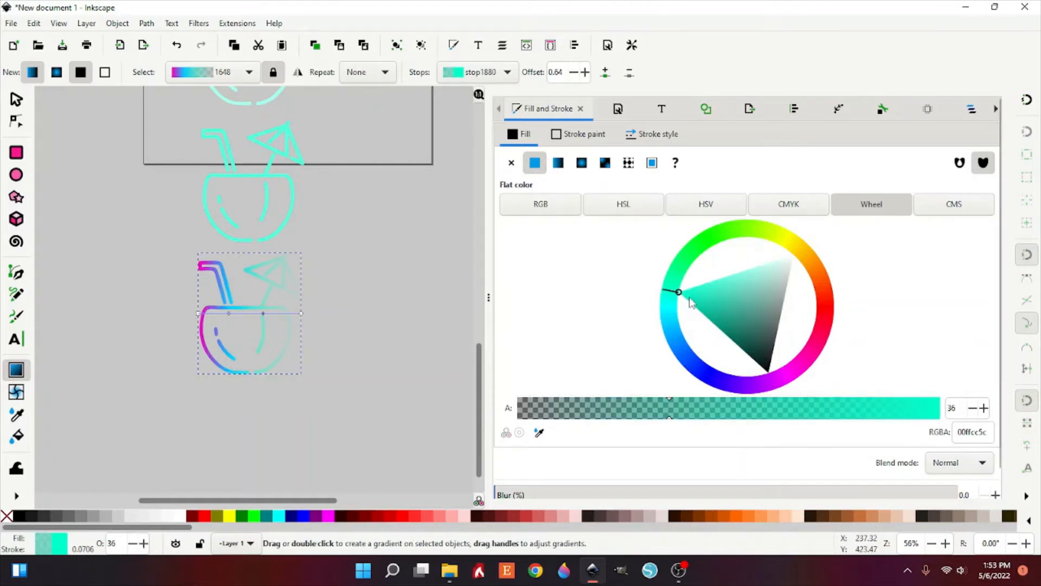
click(677, 279)
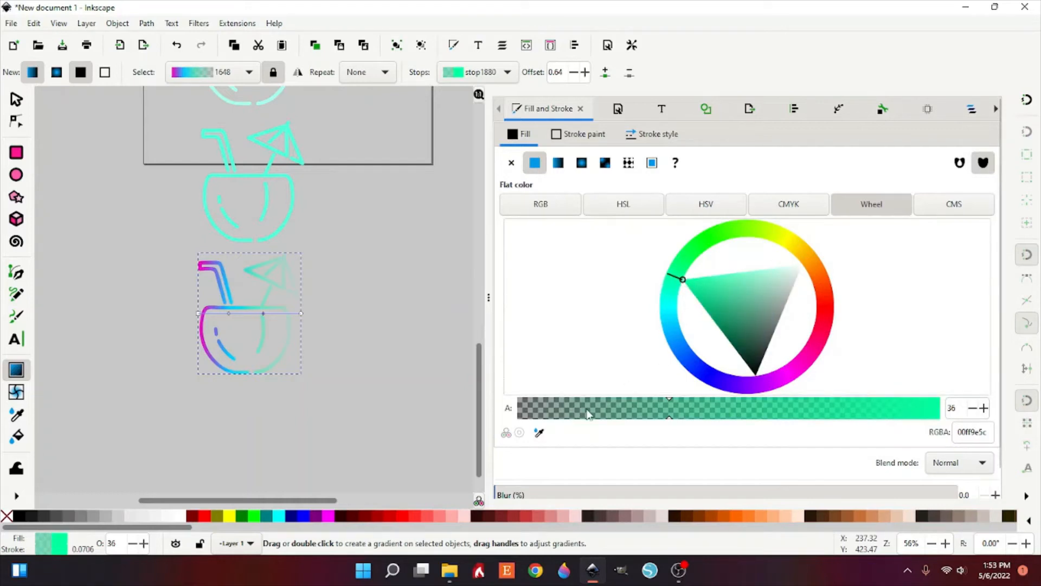
drag(784, 419, 939, 419)
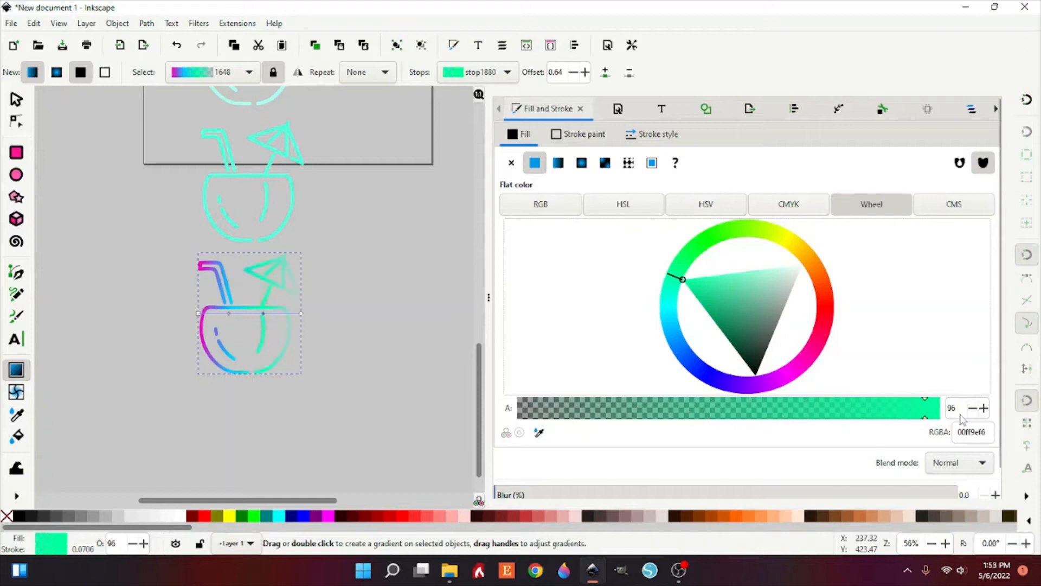
Step: Set the gradient's end stop to yellow #FBFF00 at 100% opacity
click(301, 314)
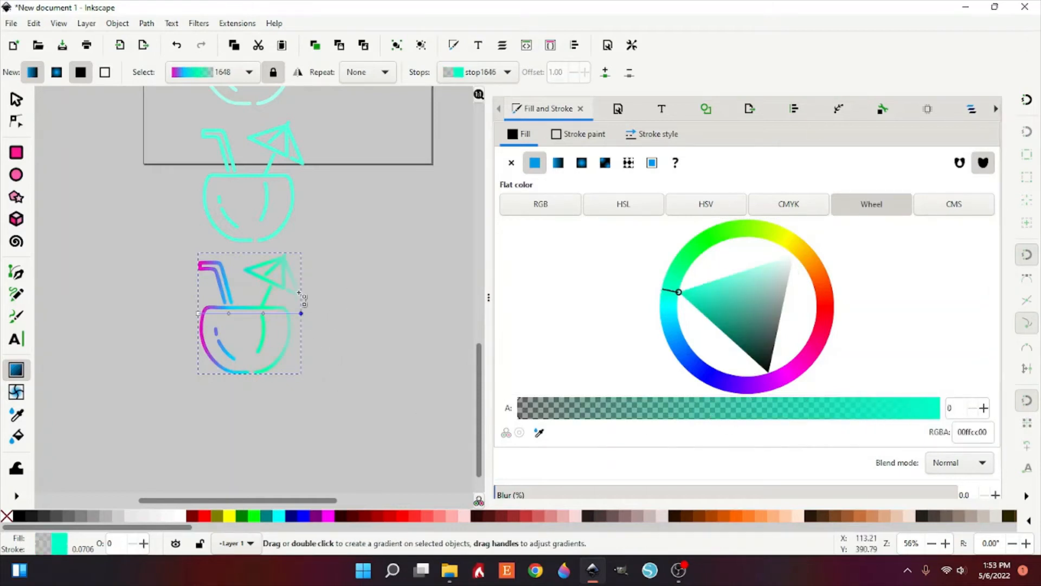
click(786, 246)
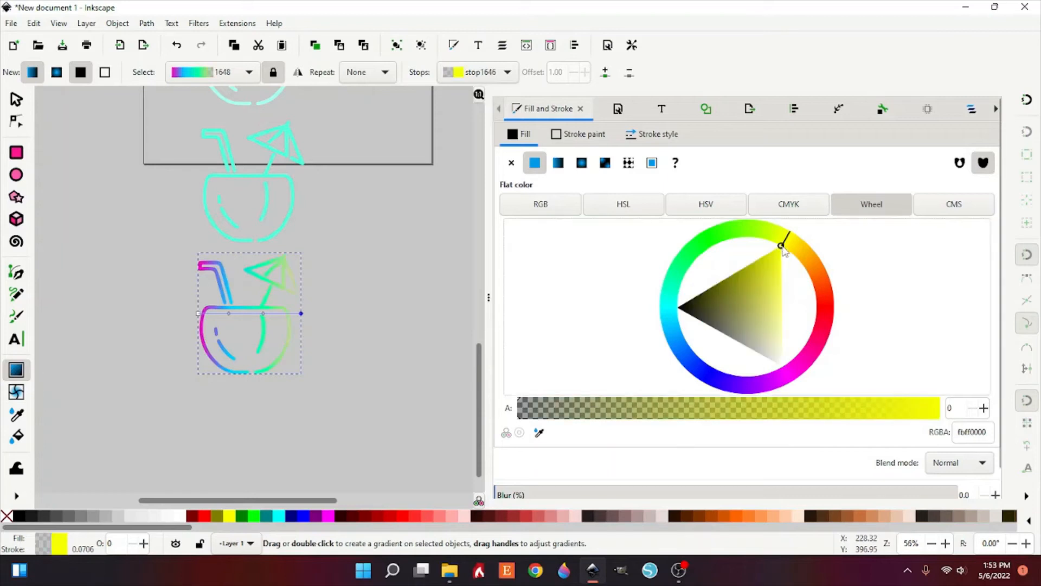
click(870, 415)
drag(955, 432, 980, 429)
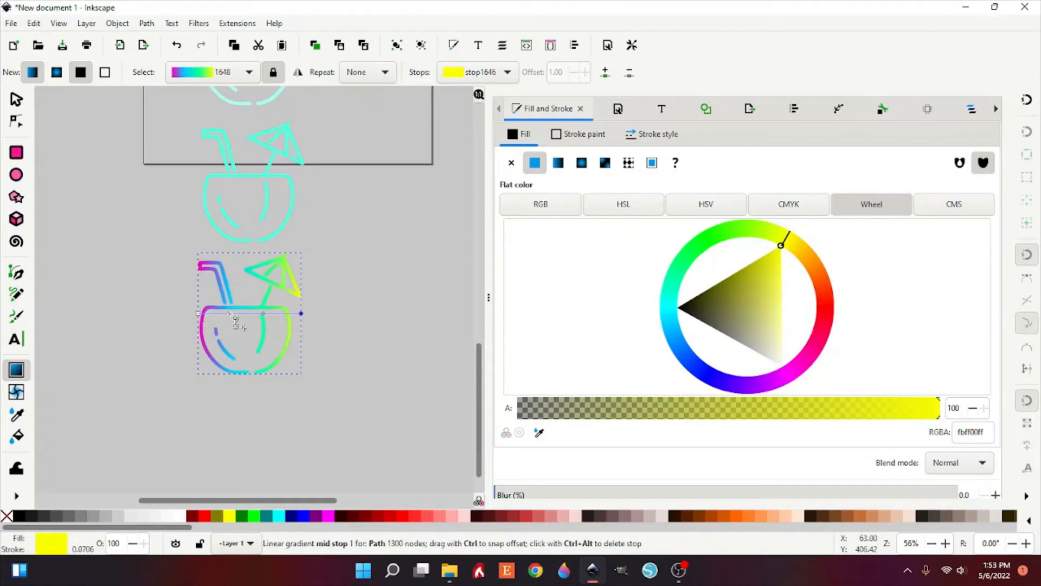
Step: Slide a middle gradient stop toward the right side of the bottom drink and adjust the start stop
drag(230, 314, 279, 321)
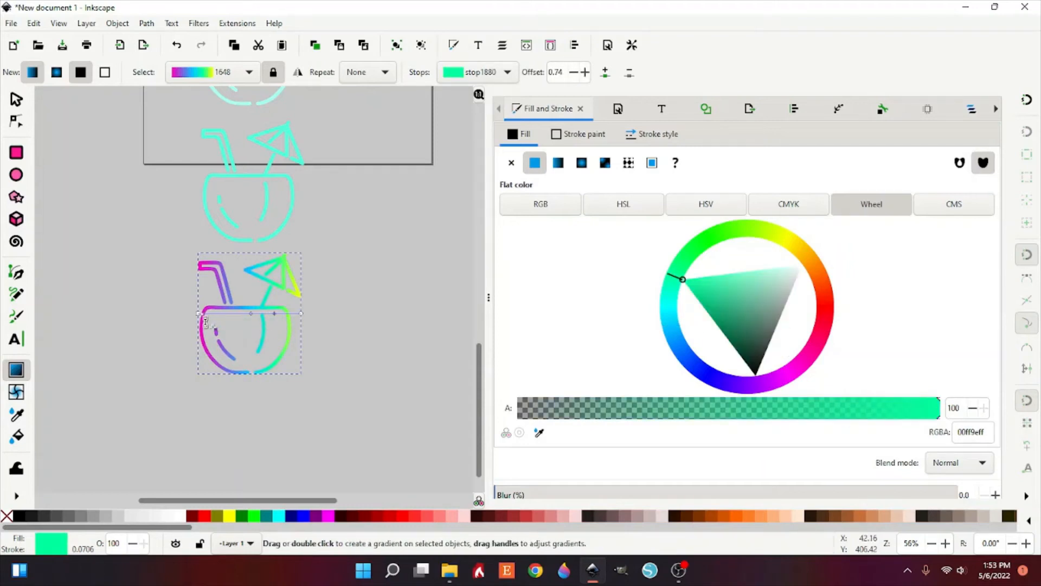
mouse_move(200, 314)
mouse_down()
mouse_move(228, 313)
mouse_move(200, 313)
mouse_up()
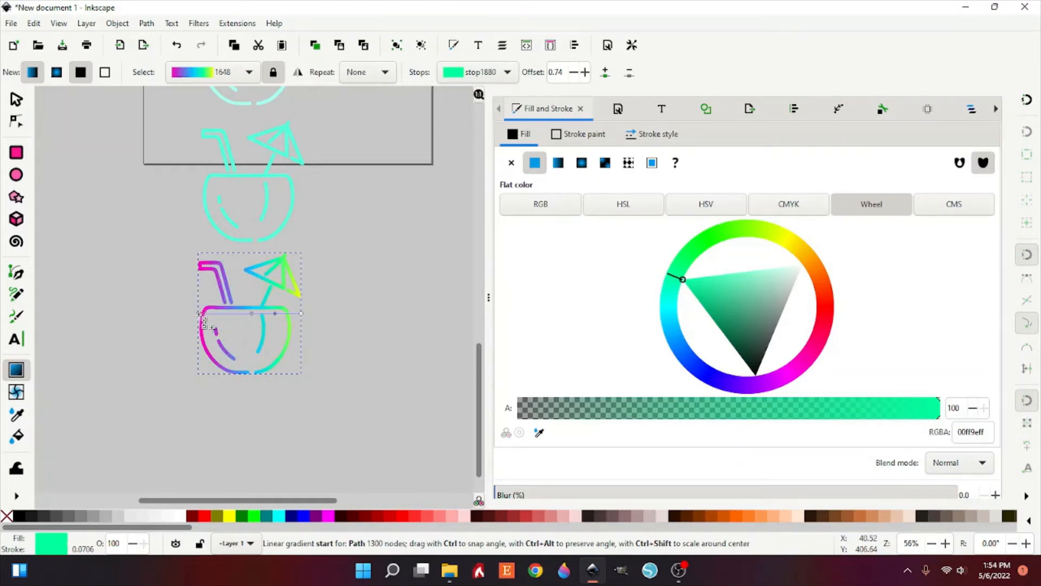
click(199, 314)
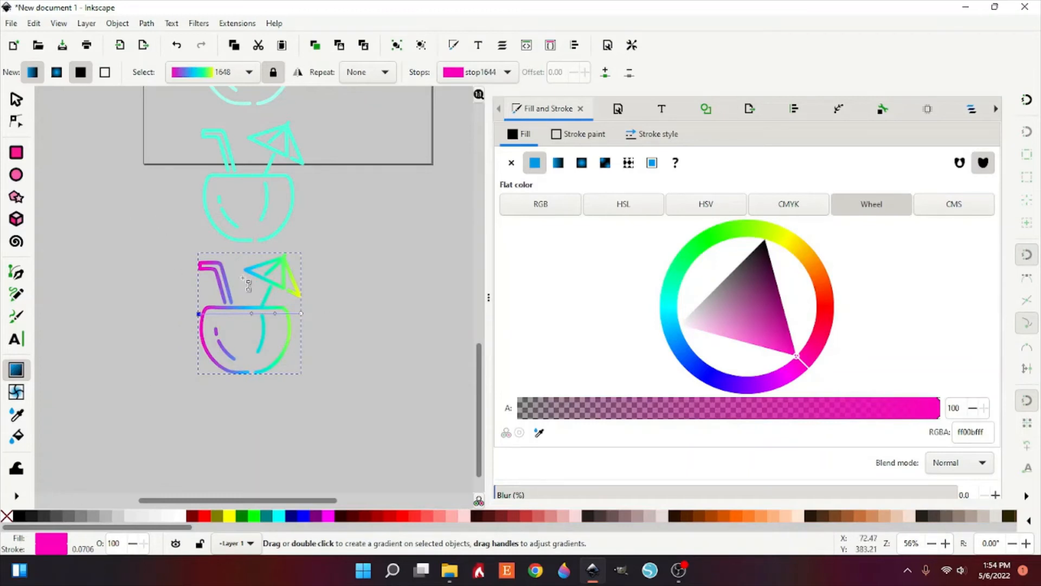
Step: Switch to the selector, fix gradients in place, and nudge the bottom drink to shift its gradient
click(17, 99)
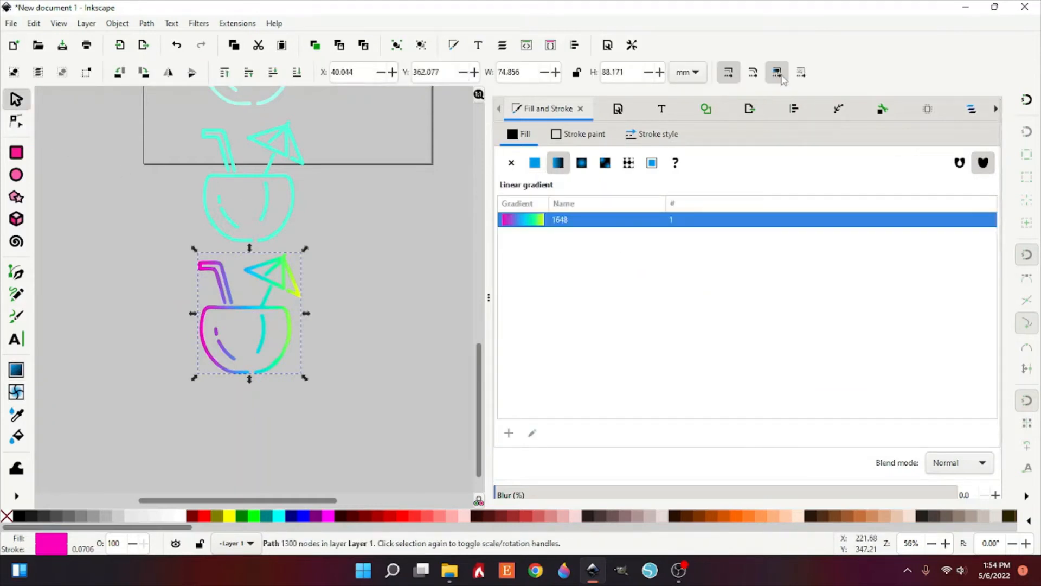
click(779, 74)
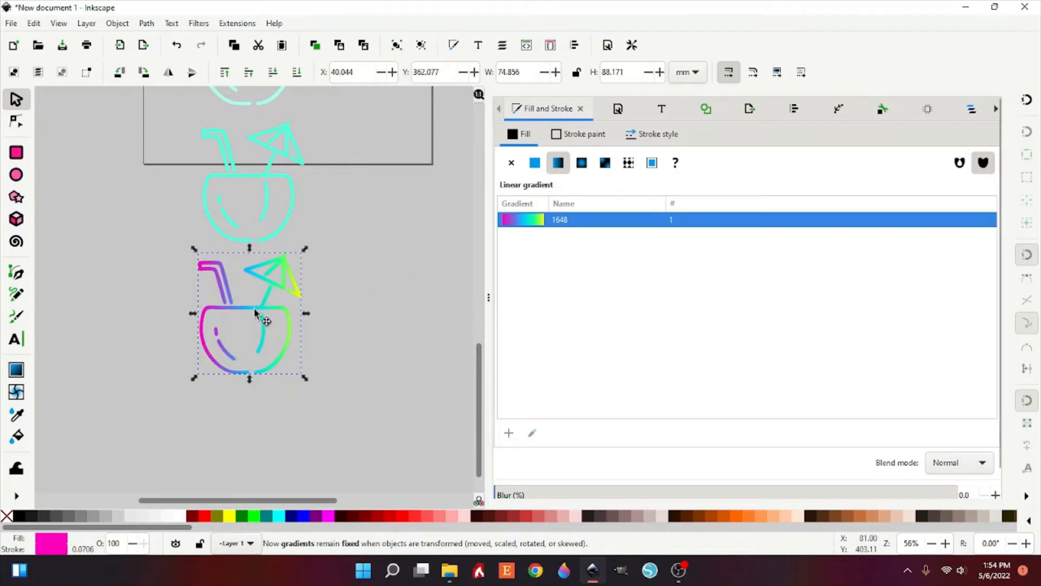
mouse_move(249, 307)
mouse_down()
mouse_move(207, 308)
mouse_move(345, 312)
mouse_move(179, 305)
mouse_move(254, 314)
mouse_up()
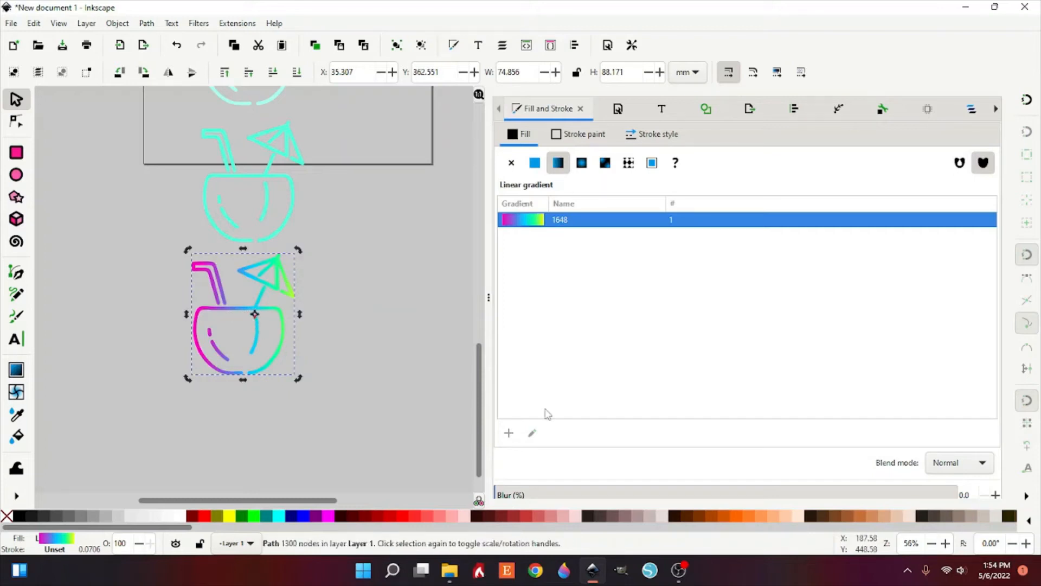
Step: Make gradients move with objects again and reposition the bottom drink slightly
click(778, 73)
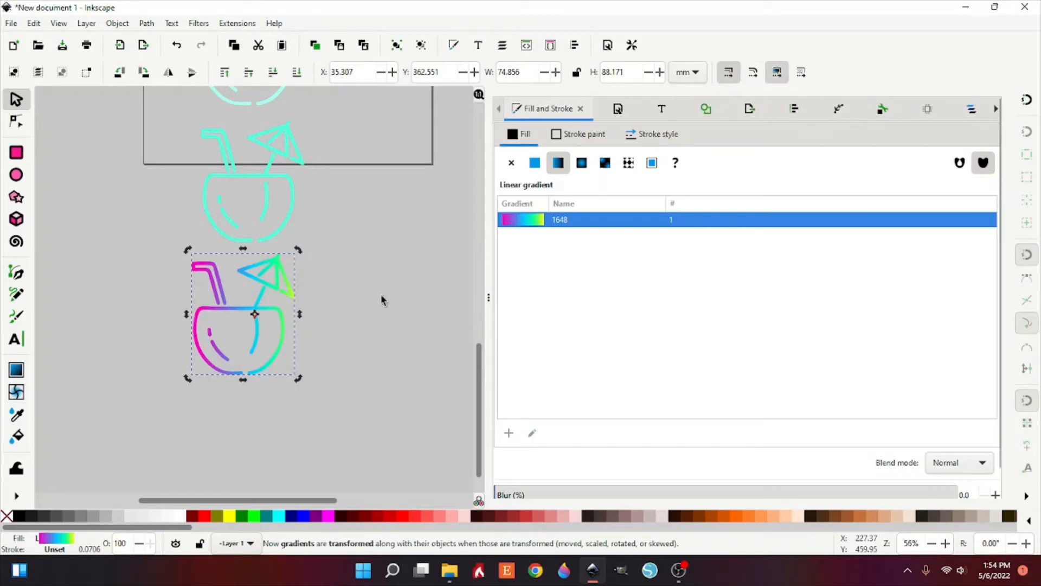
mouse_move(222, 319)
mouse_down()
mouse_move(88, 337)
mouse_move(133, 293)
mouse_move(181, 364)
mouse_move(318, 355)
mouse_move(342, 319)
mouse_move(229, 323)
mouse_up()
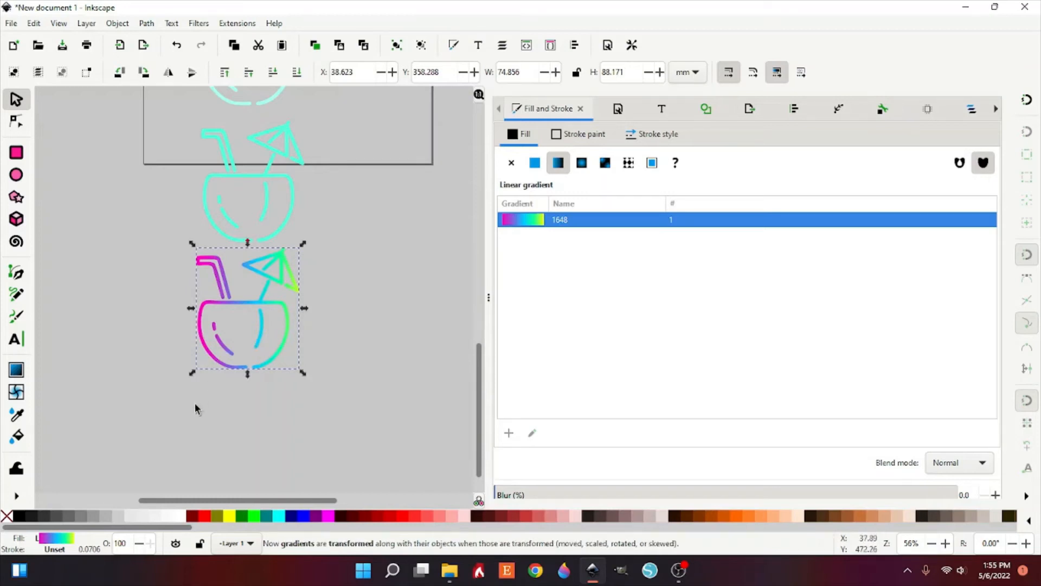
Step: Add an Offset path effect to the gradient drink with an offset of 3.5 mm
scroll(298, 441, up, 8)
scroll(296, 438, down, 6)
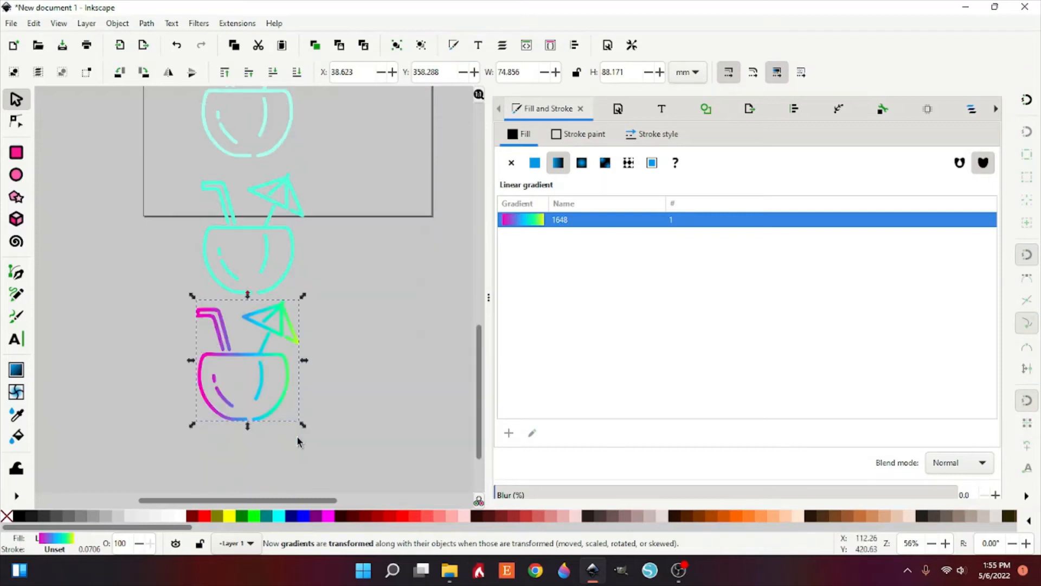
click(262, 353)
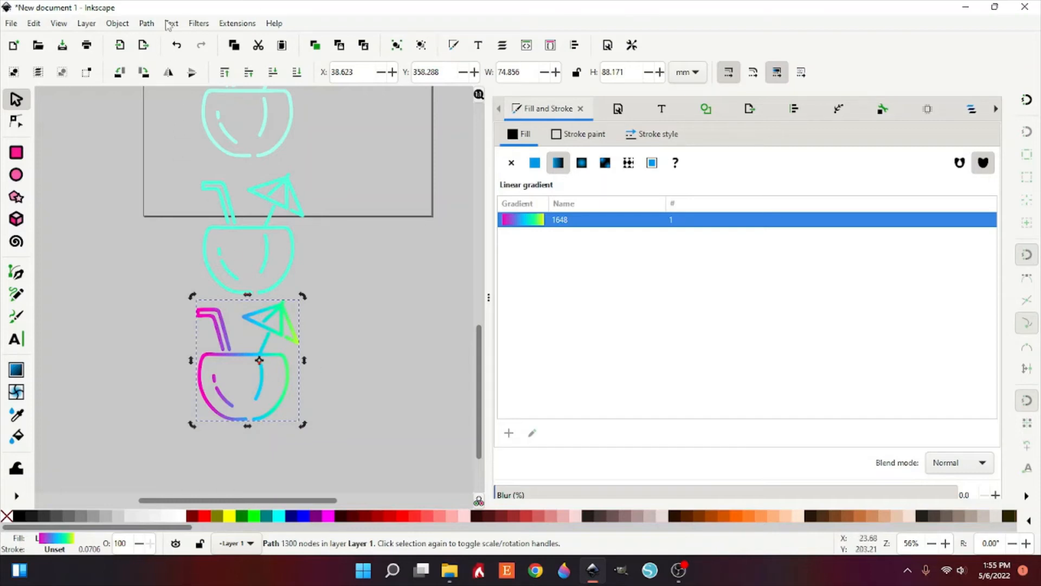
click(148, 24)
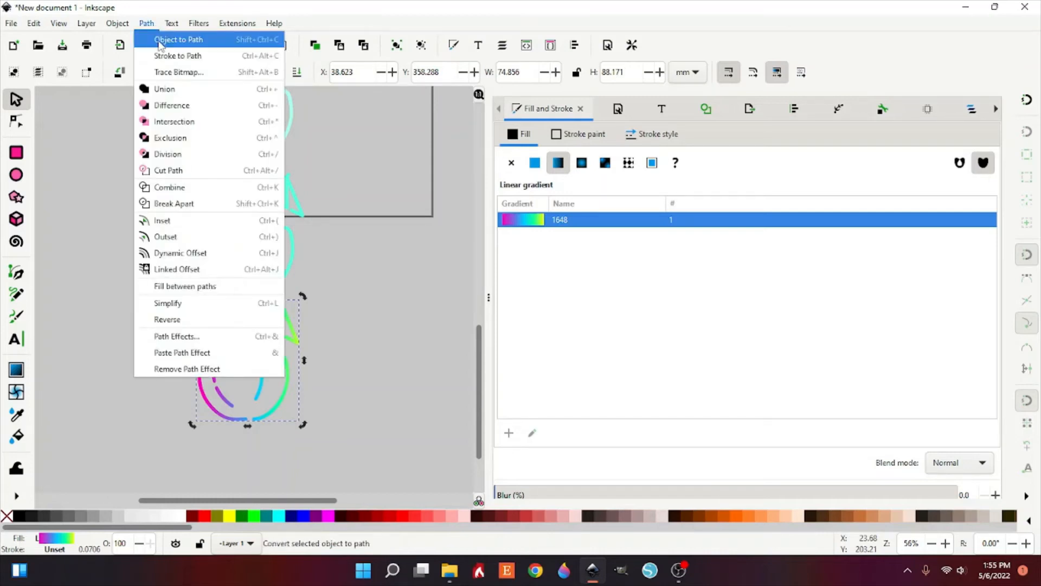
click(203, 340)
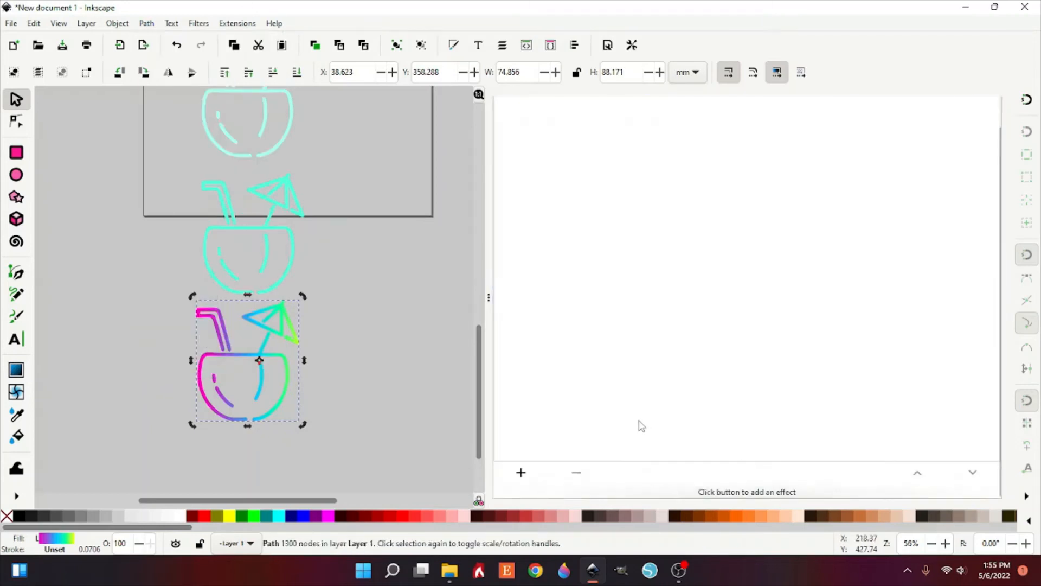
click(522, 474)
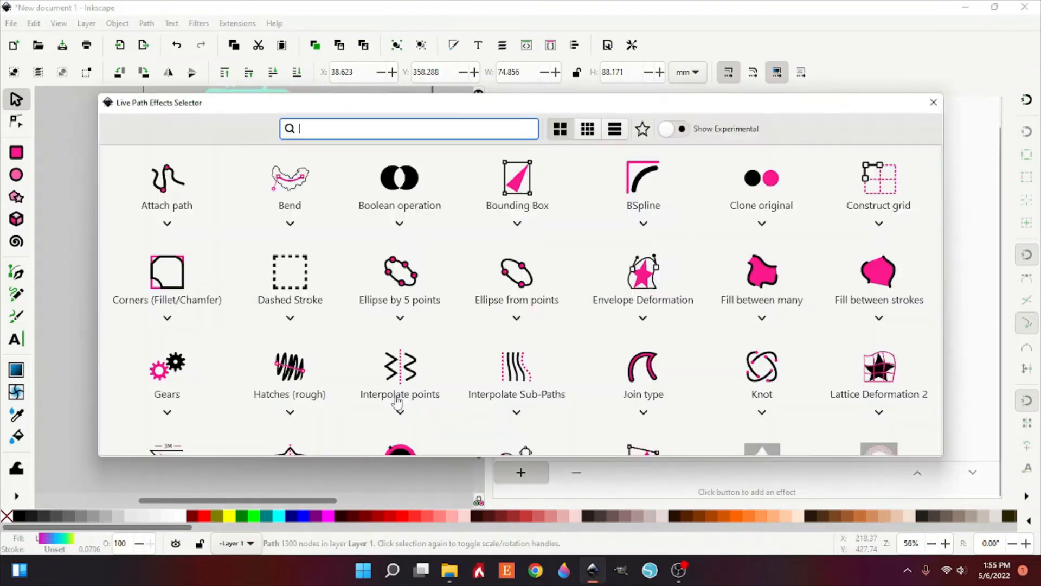
scroll(399, 377, down, 2)
click(399, 378)
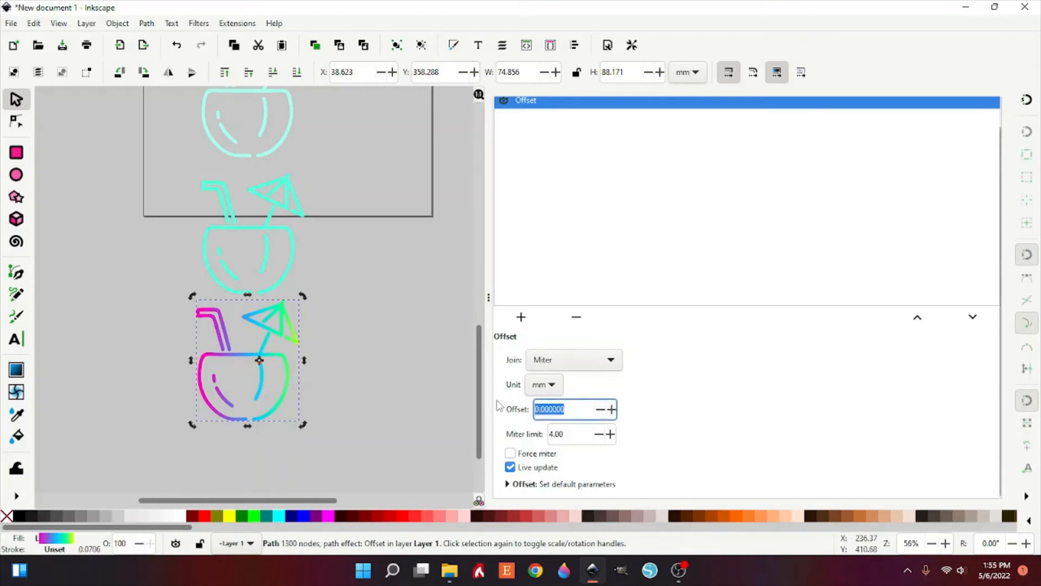
text(4)
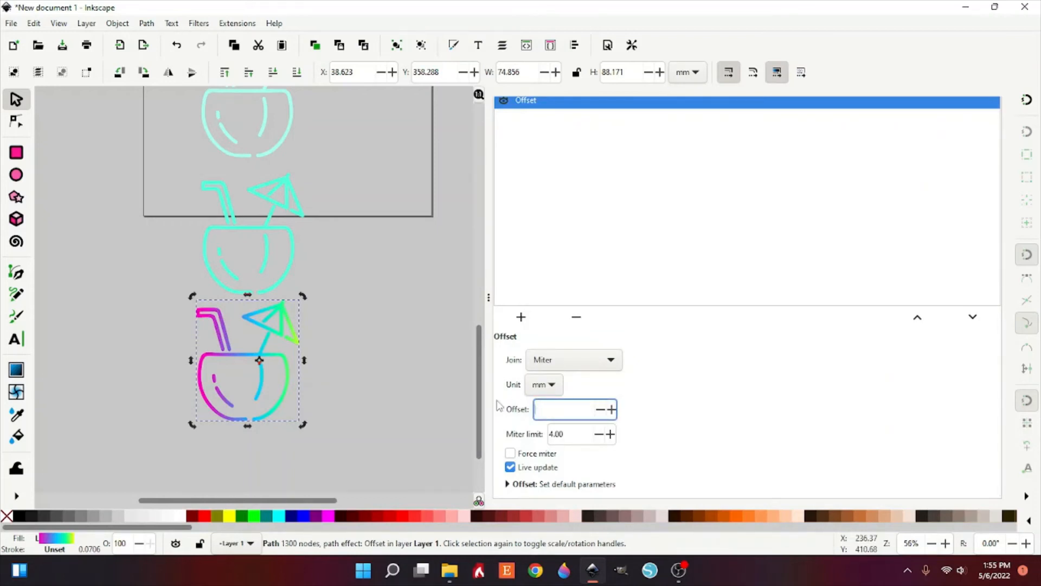
text(3.5)
key(Return)
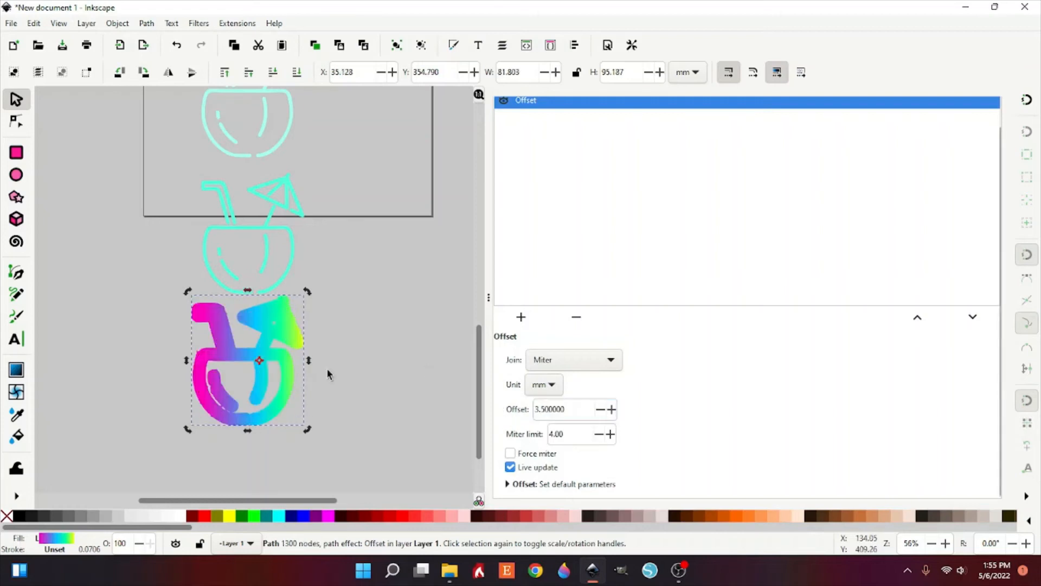
Step: Add an Offset path effect of 2 mm to the middle cyan drink
click(291, 276)
click(522, 472)
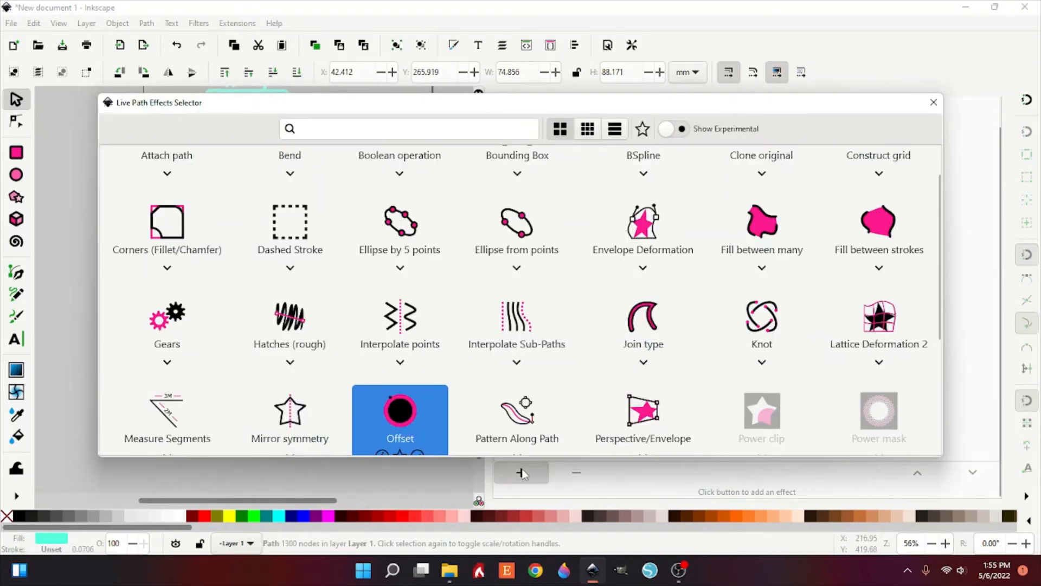
click(406, 419)
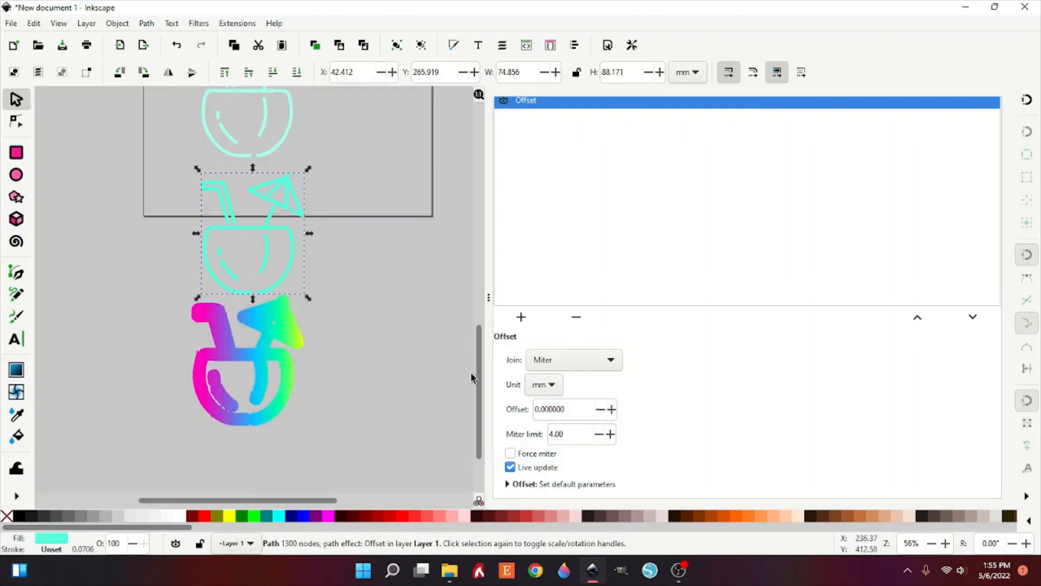
drag(580, 409, 524, 406)
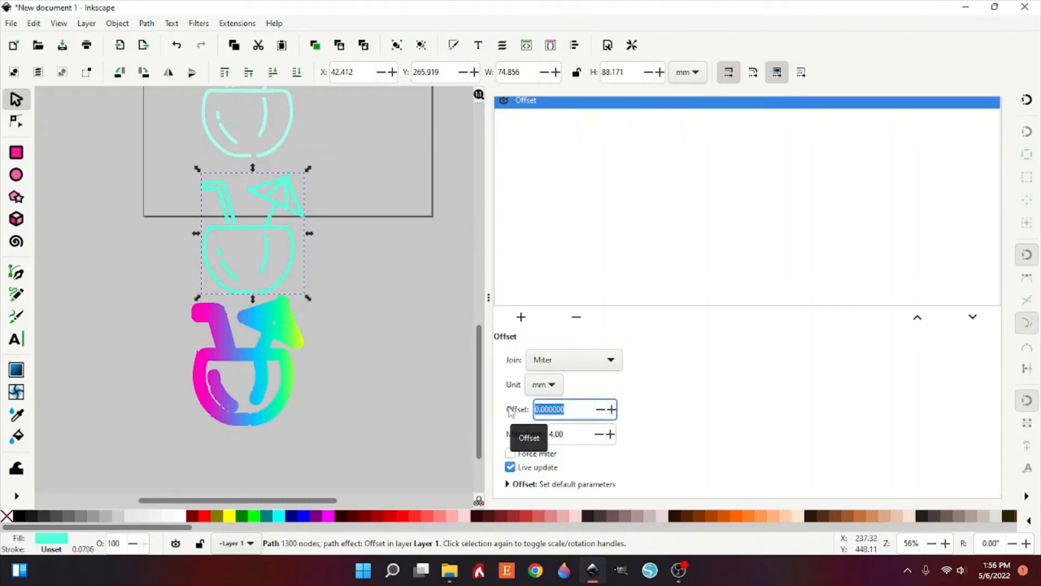
text(2)
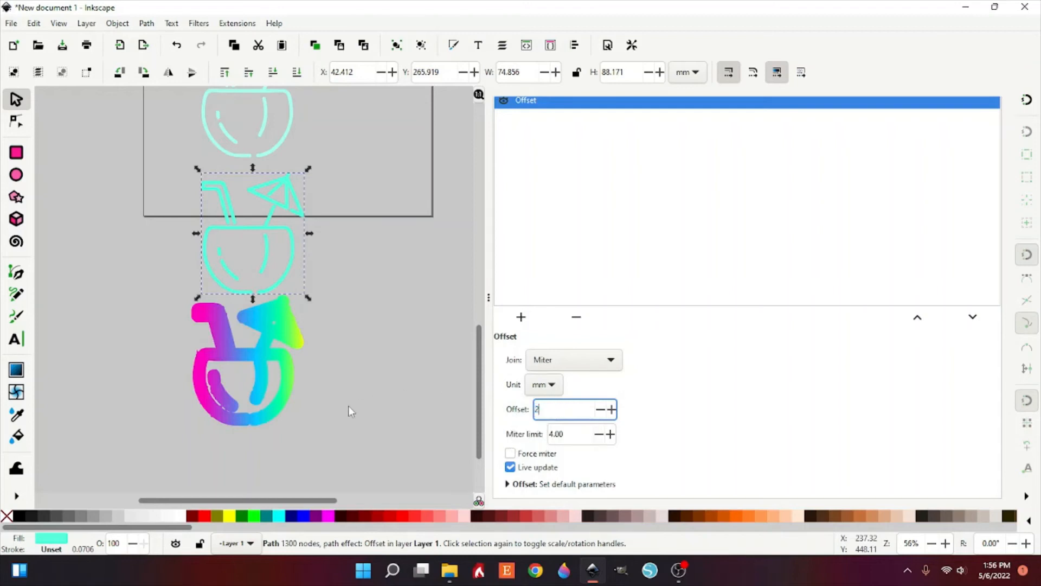
key(Return)
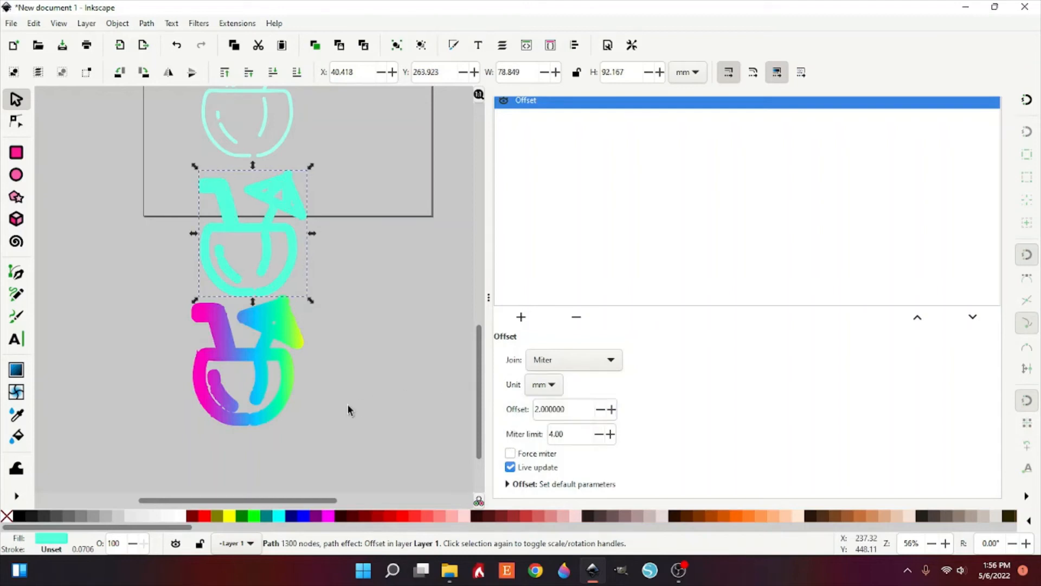
Step: Add an Offset path effect of 1.5 mm to the pale cyan drink above it
scroll(348, 409, up, 5)
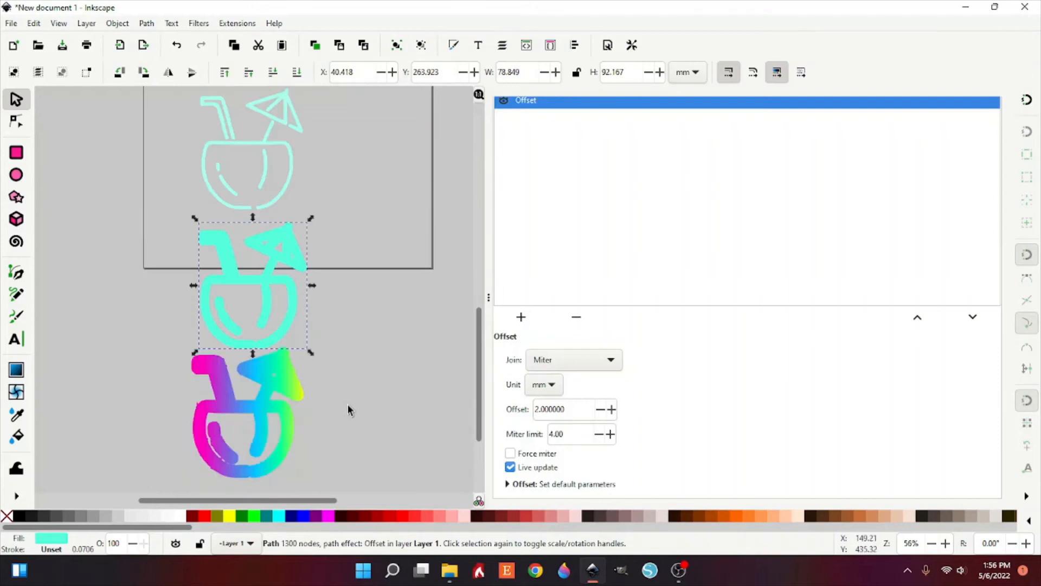
click(293, 306)
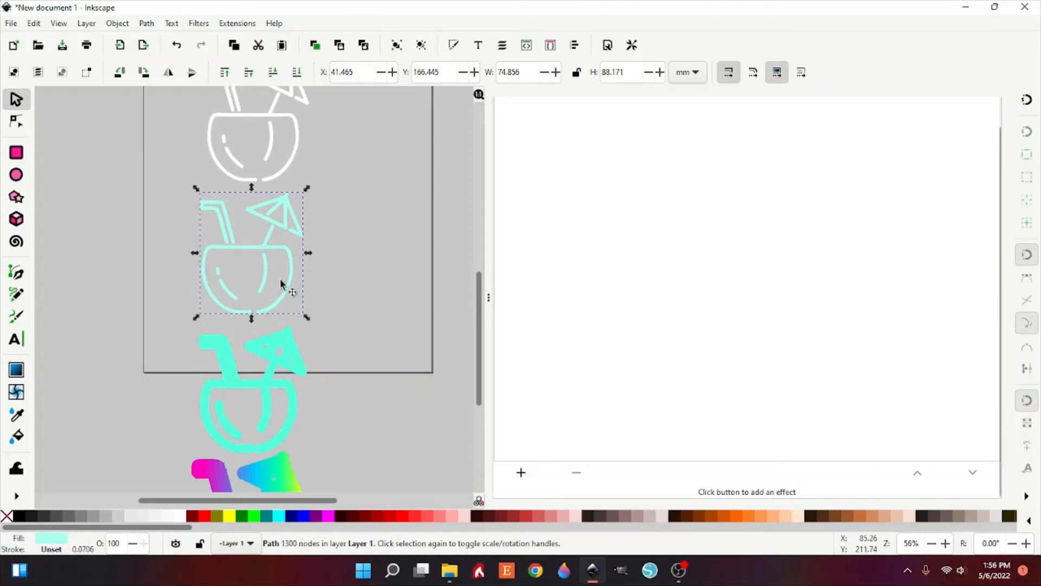
click(523, 472)
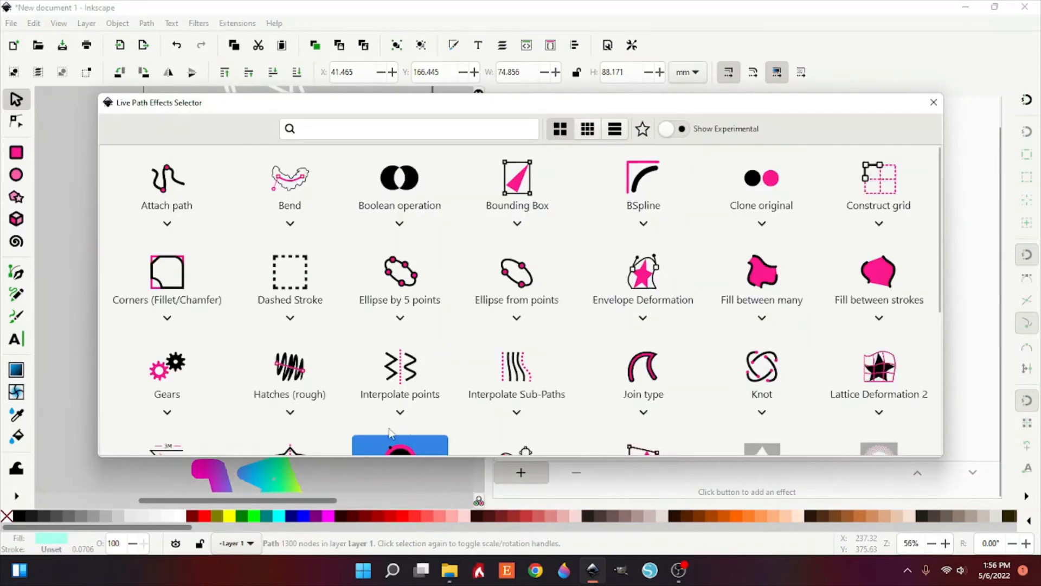
scroll(389, 432, down, 2)
click(398, 377)
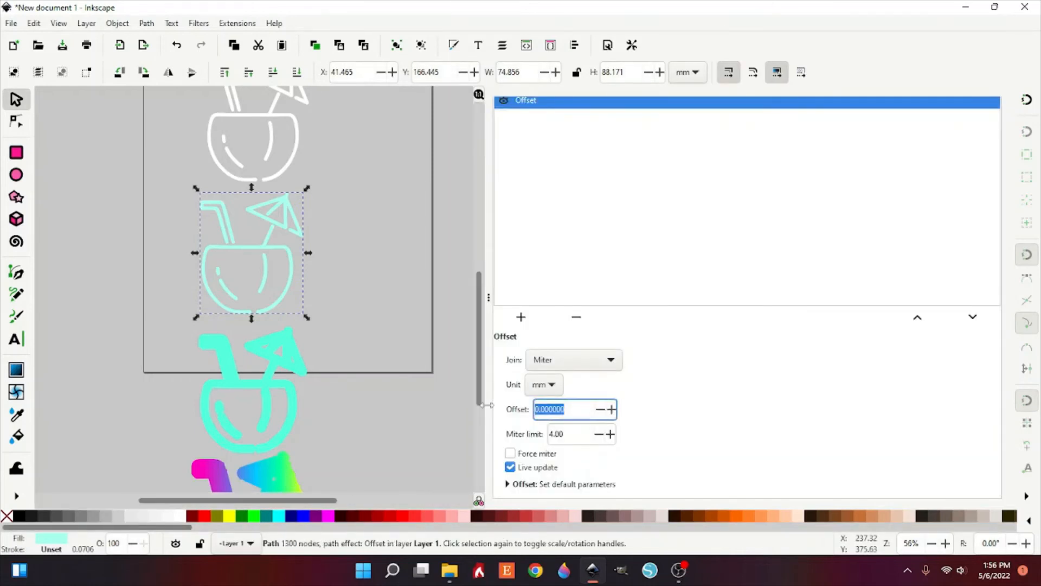
text(1.5)
key(Return)
Step: Set the blur of the gradient drink to 21%
scroll(350, 326, down, 3)
scroll(350, 325, up, 4)
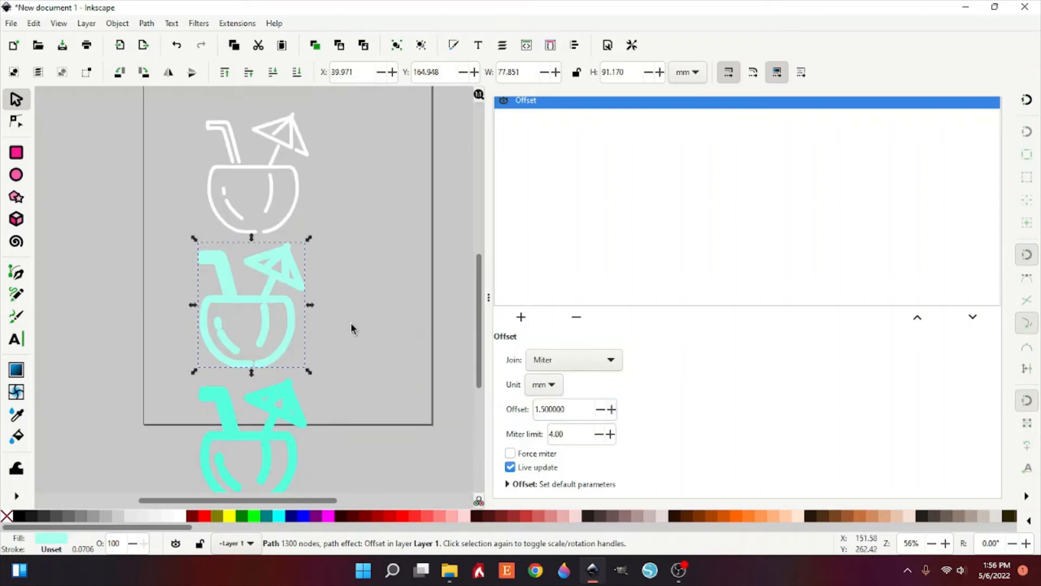
scroll(351, 325, down, 5)
scroll(351, 323, down, 2)
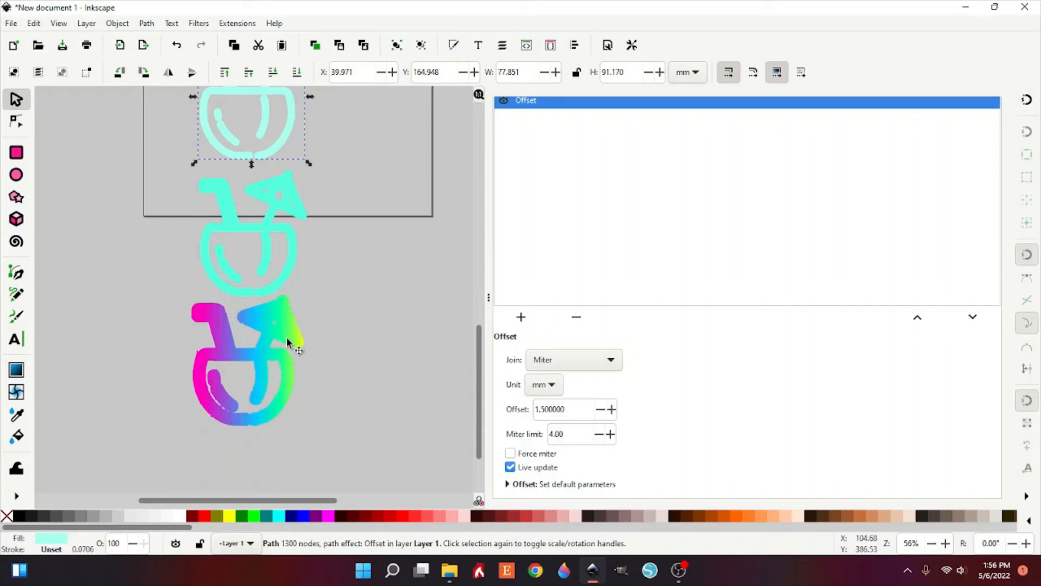
click(287, 337)
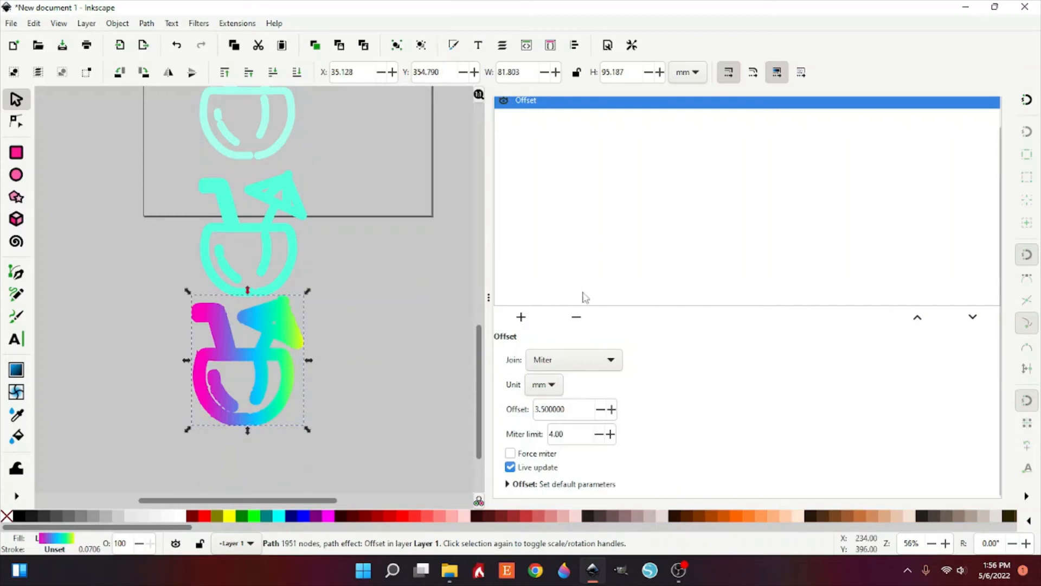
scroll(584, 293, up, 2)
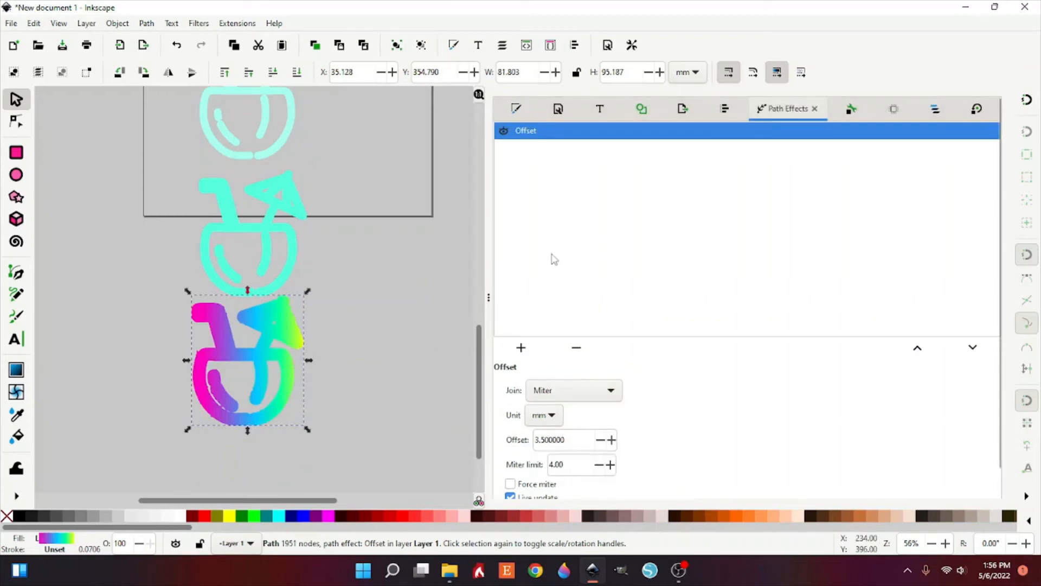
click(517, 110)
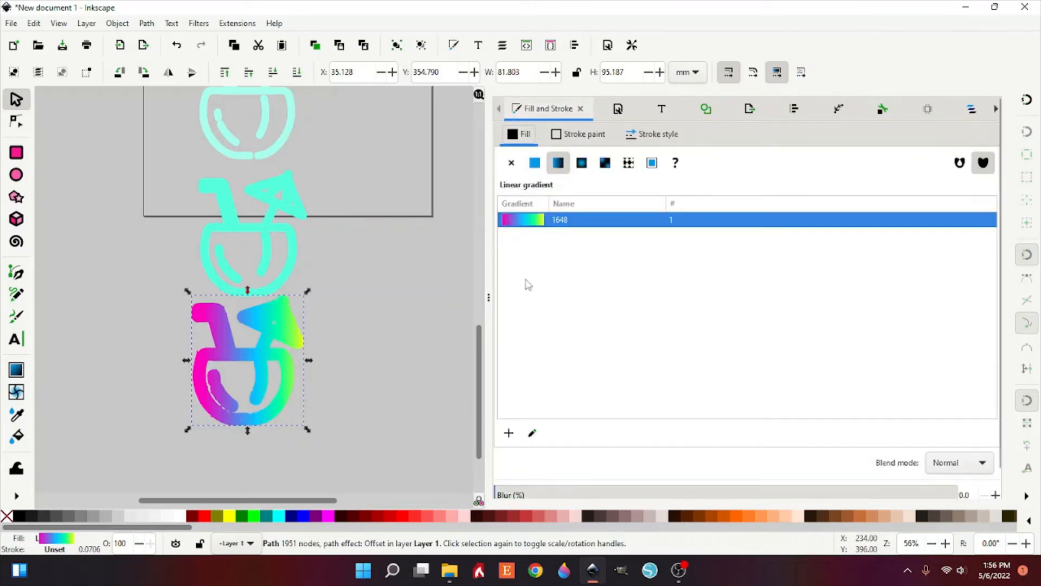
scroll(525, 283, down, 1)
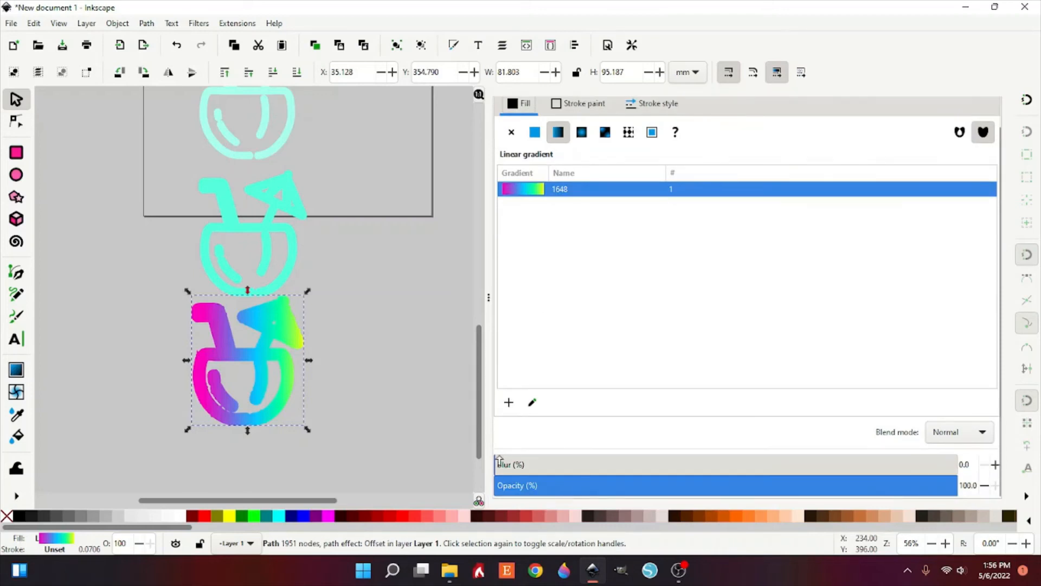
drag(499, 461, 591, 463)
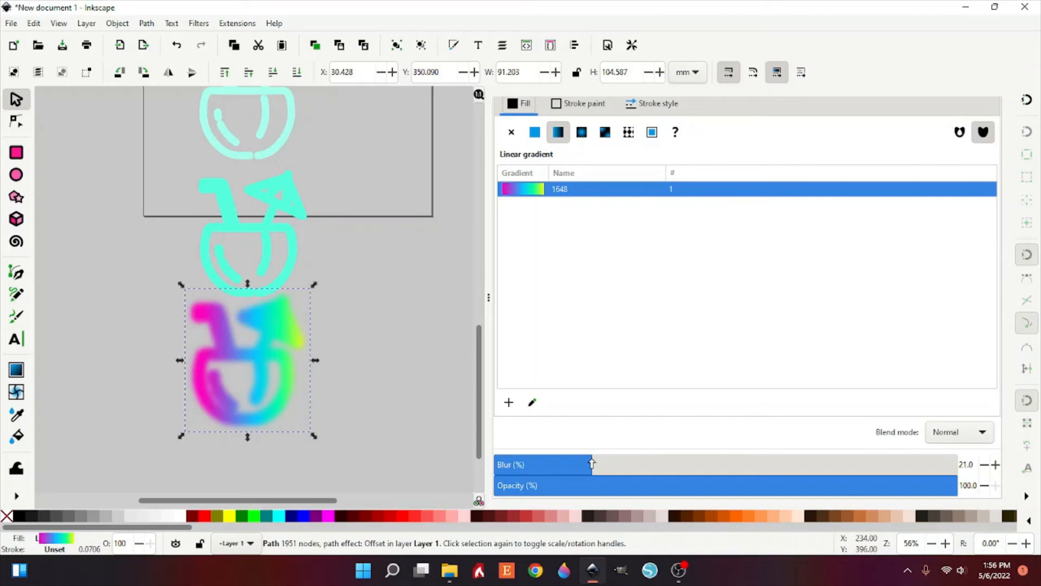
Step: Set the blur of the middle cyan drink to 16.4%
click(297, 251)
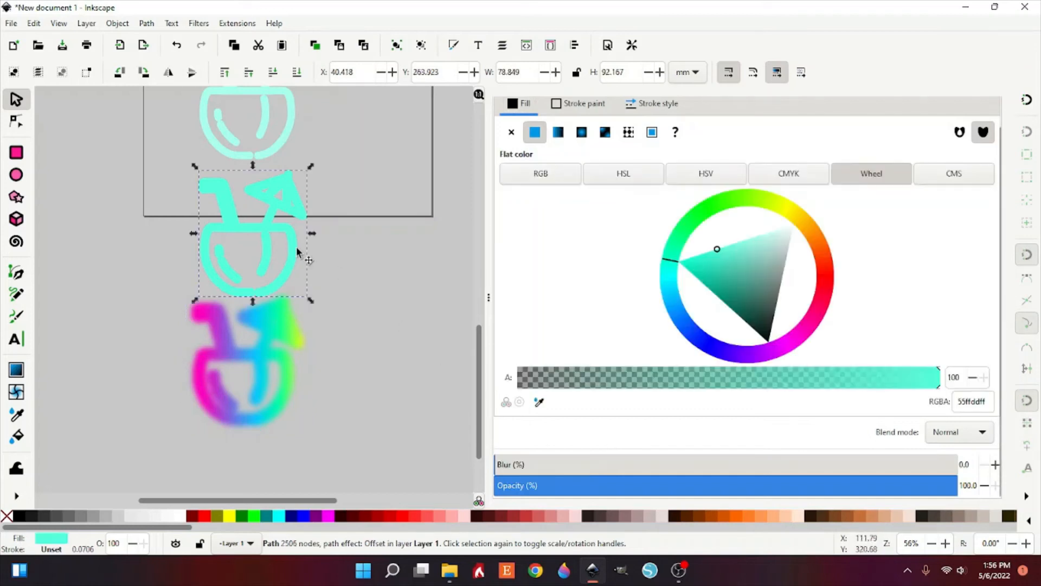
drag(513, 465, 571, 468)
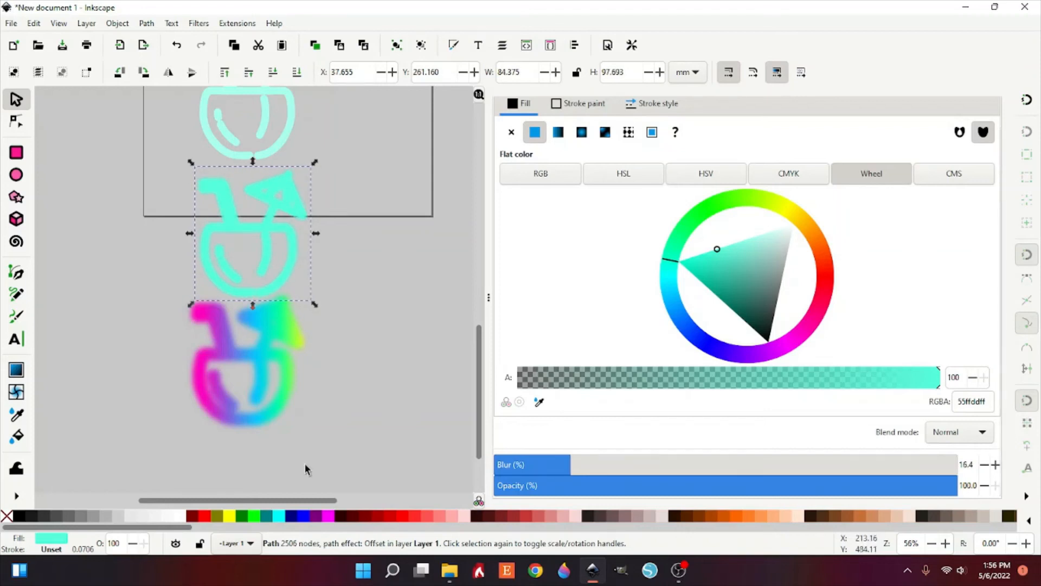
Step: Set the blur of the pale cyan drink to 11.9%
scroll(282, 461, up, 2)
scroll(287, 451, up, 4)
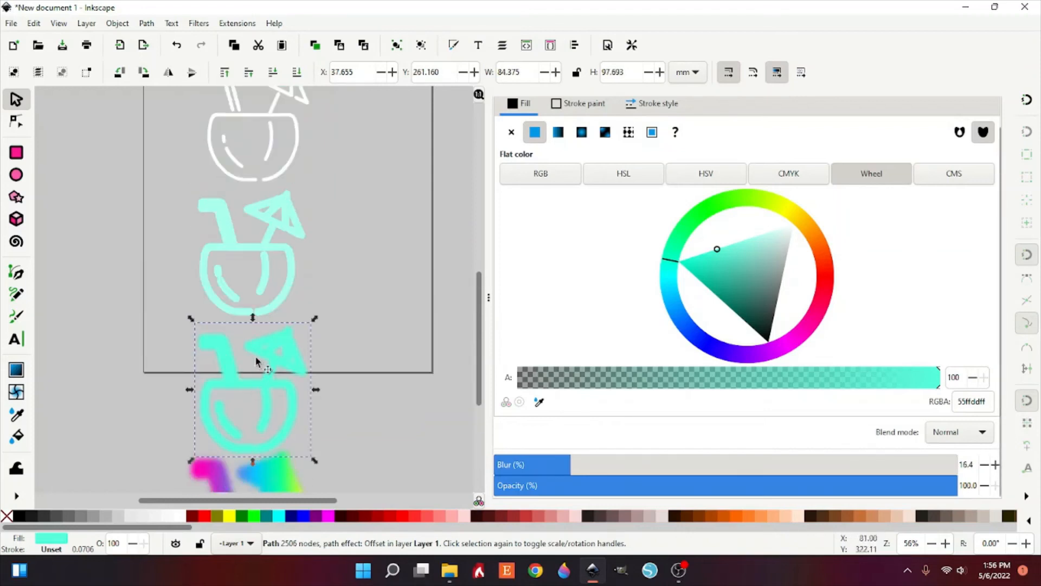
click(271, 308)
scroll(282, 456, down, 4)
click(270, 388)
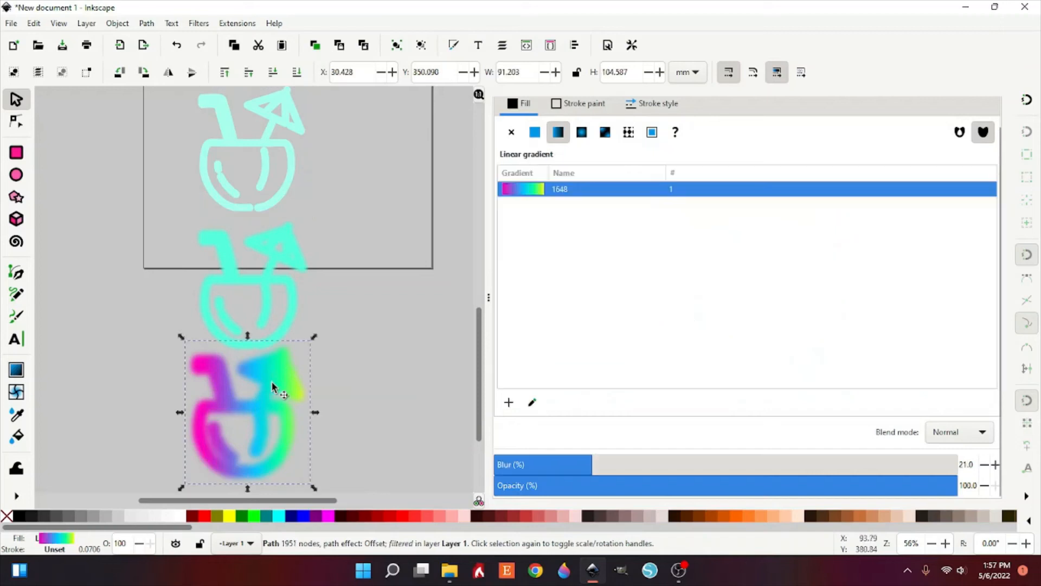
click(286, 318)
scroll(288, 325, up, 4)
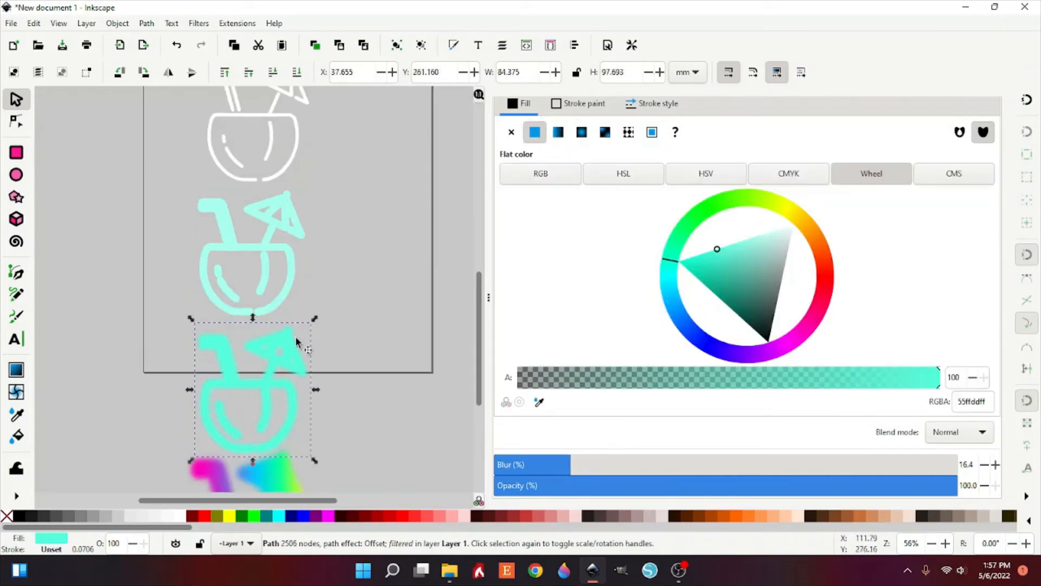
click(295, 302)
click(519, 465)
drag(519, 465, 549, 467)
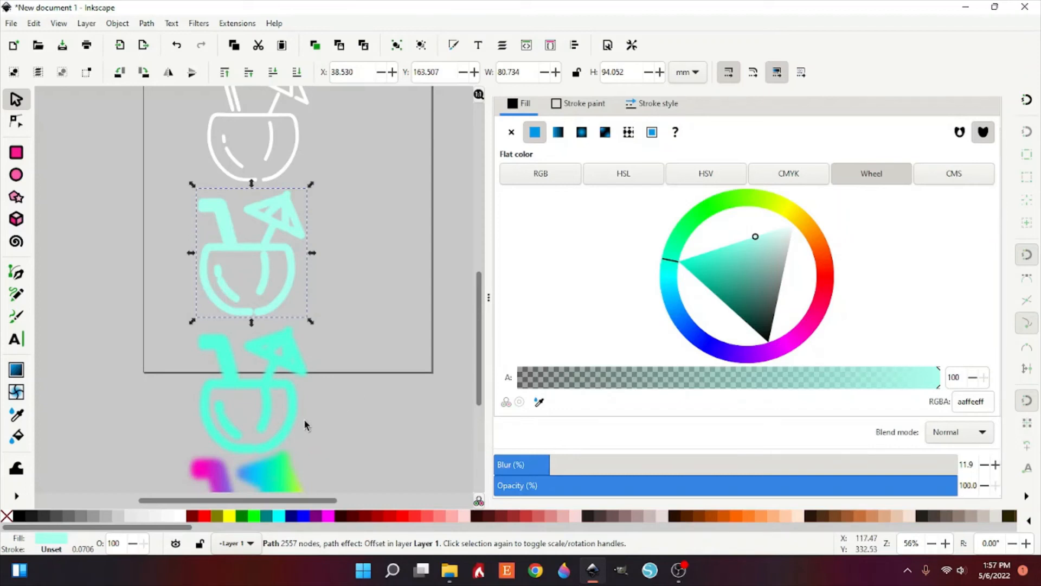
Step: Raise the original white drink to the top of the stacking order
scroll(304, 418, down, 4)
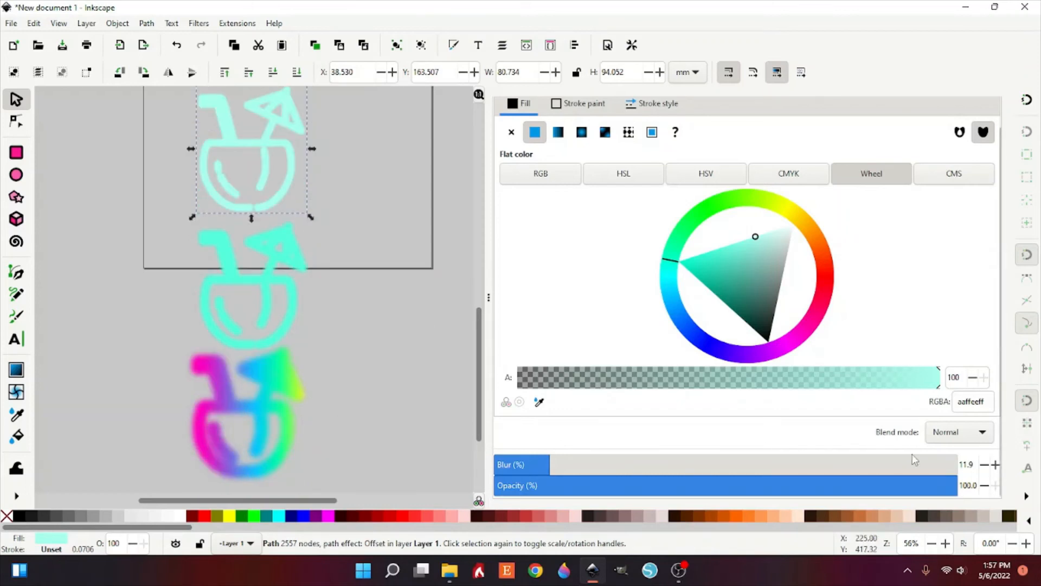
click(292, 383)
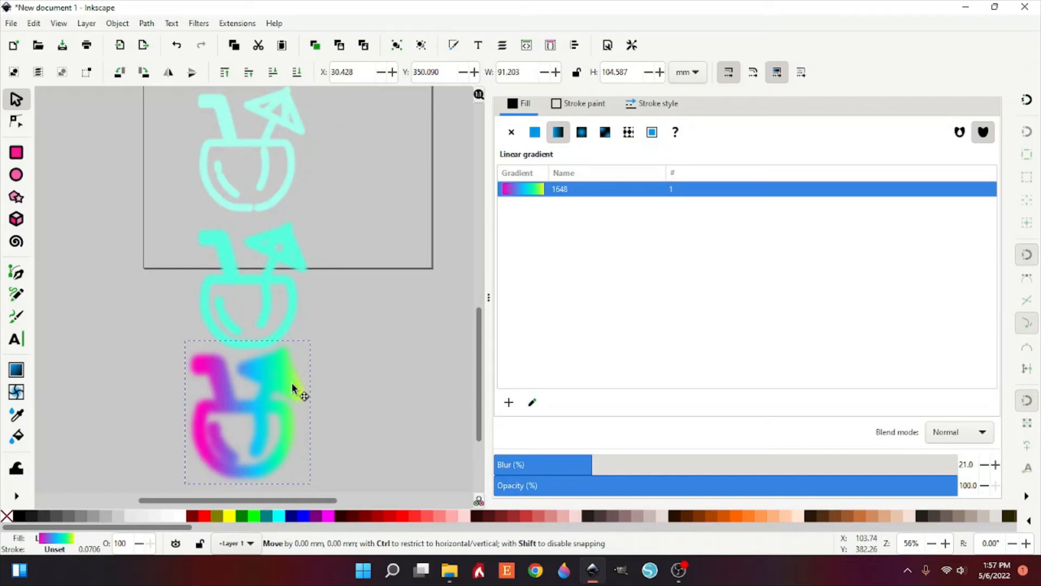
drag(274, 402, 275, 402)
scroll(275, 402, up, 3)
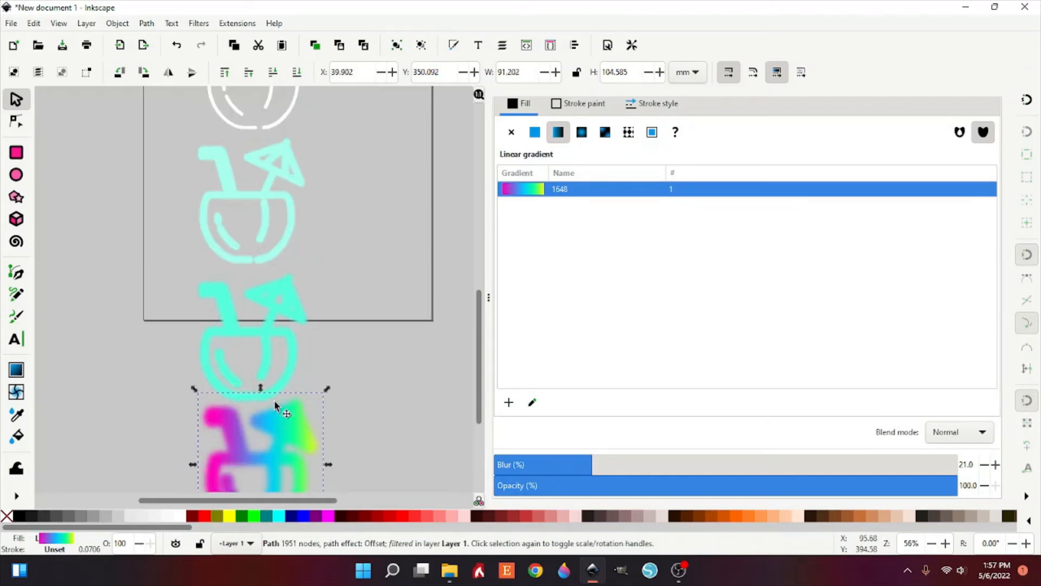
scroll(274, 402, down, 2)
click(267, 359)
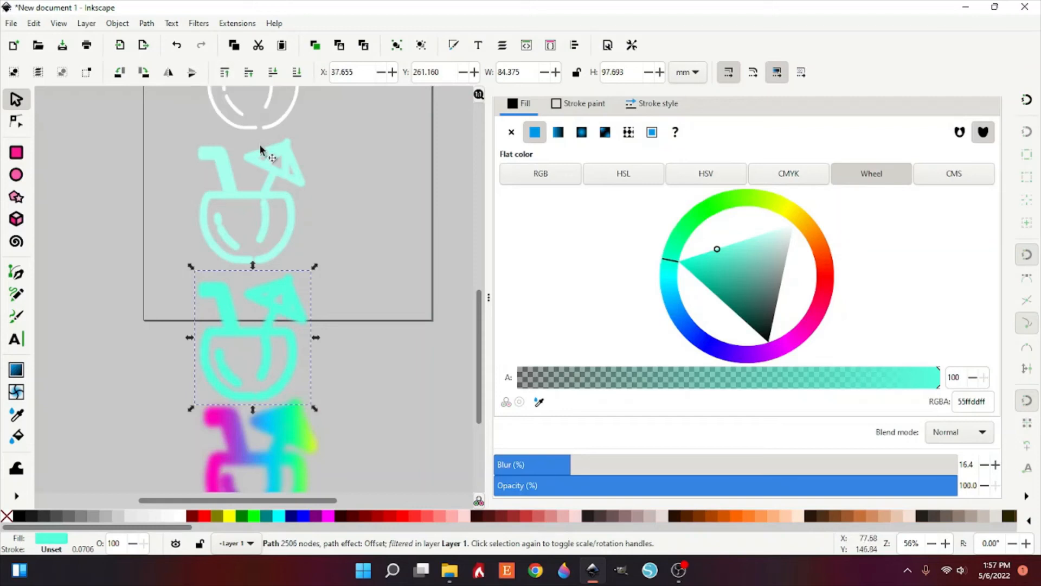
click(249, 187)
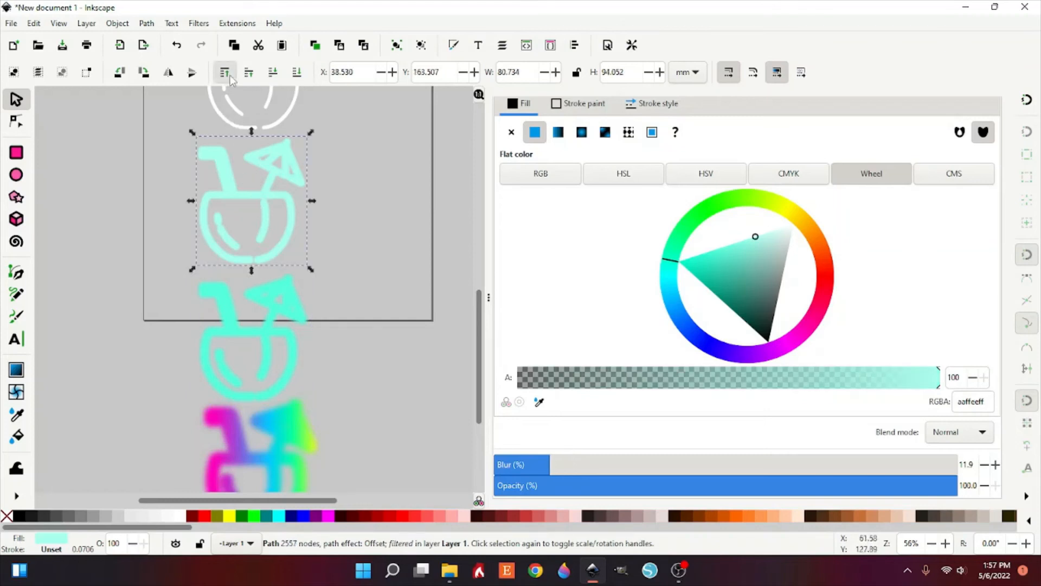
scroll(249, 282, up, 7)
click(273, 219)
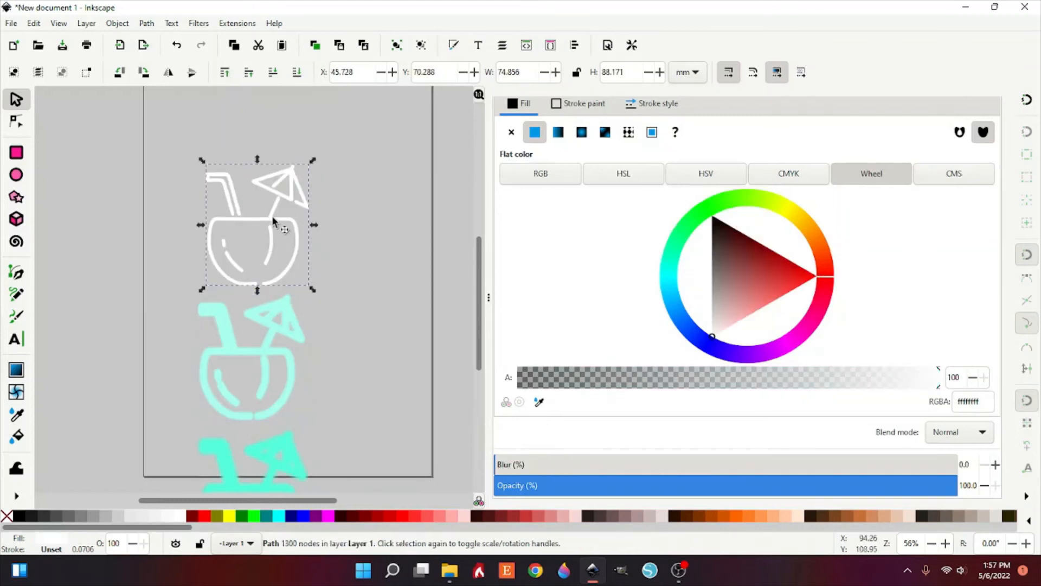
click(227, 74)
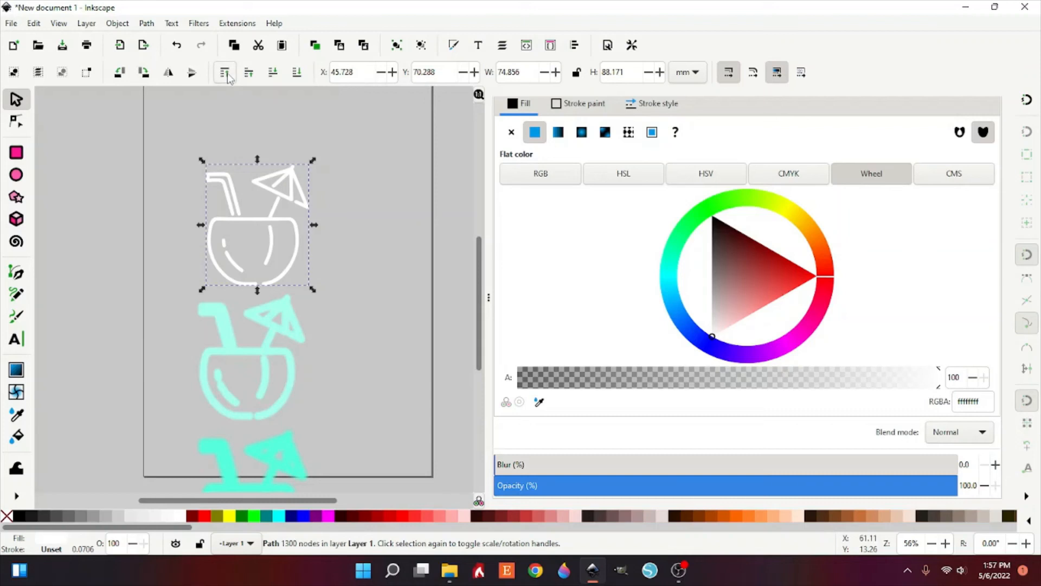
Step: Stack the middle cyan, pale cyan and white drinks on top of the blurred gradient drink
scroll(337, 339, down, 9)
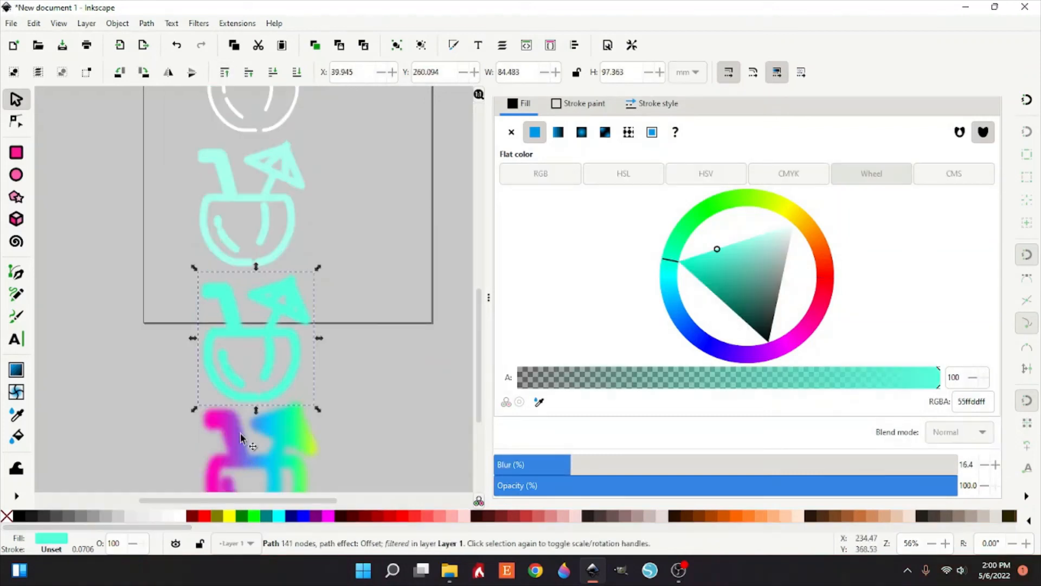
scroll(254, 357, up, 7)
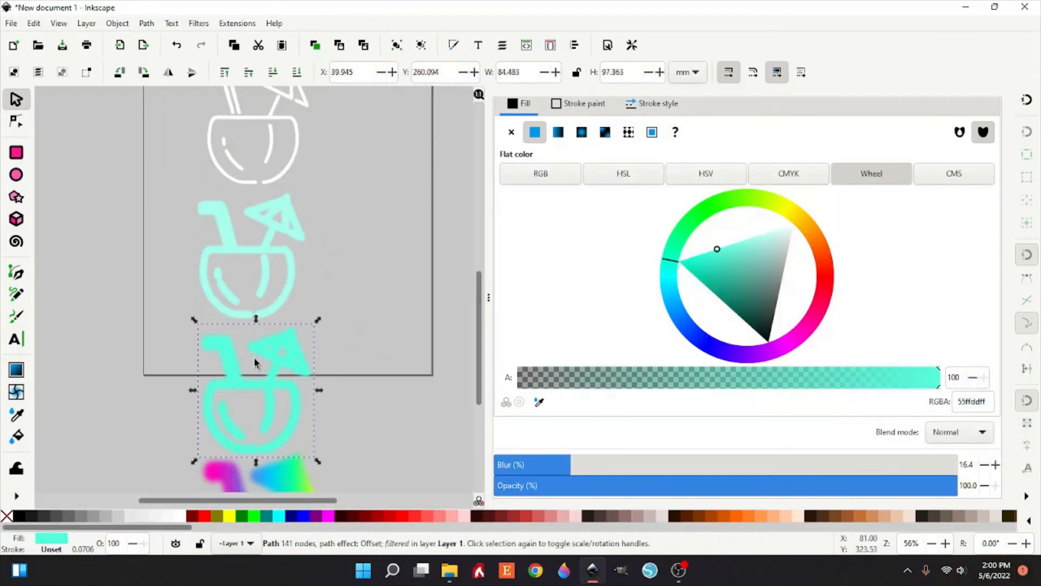
scroll(254, 357, down, 12)
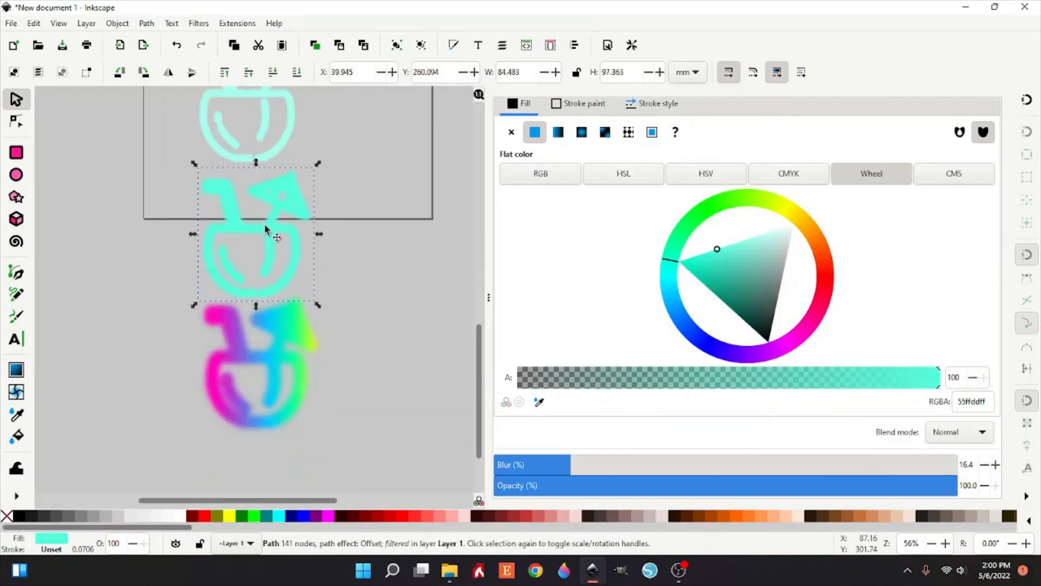
mouse_move(270, 222)
mouse_down()
mouse_move(337, 297)
mouse_move(277, 353)
mouse_up()
scroll(260, 217, up, 7)
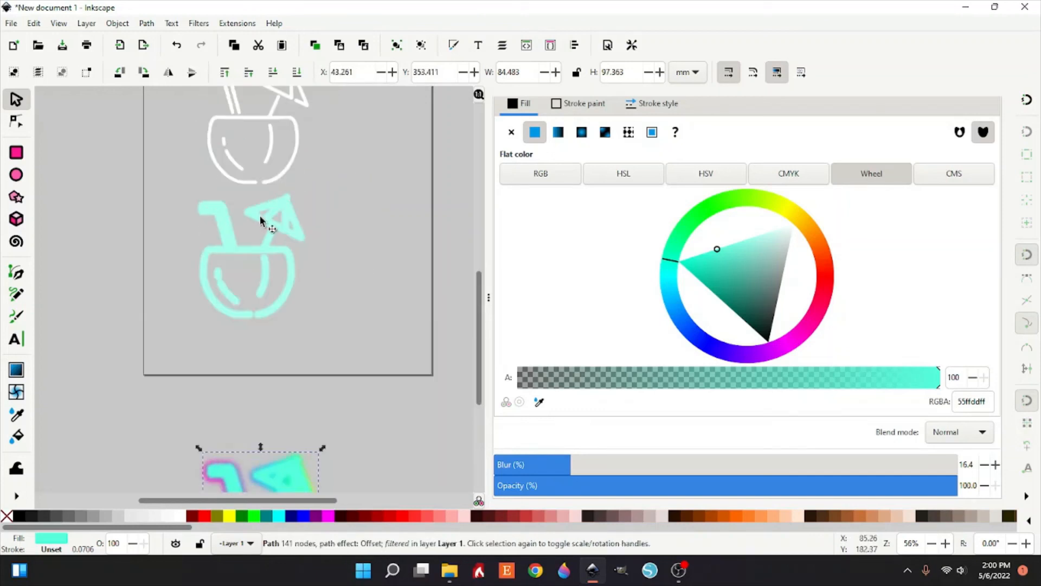
mouse_move(277, 231)
mouse_down()
mouse_move(345, 425)
mouse_move(277, 488)
mouse_move(290, 375)
mouse_up()
scroll(284, 385, up, 12)
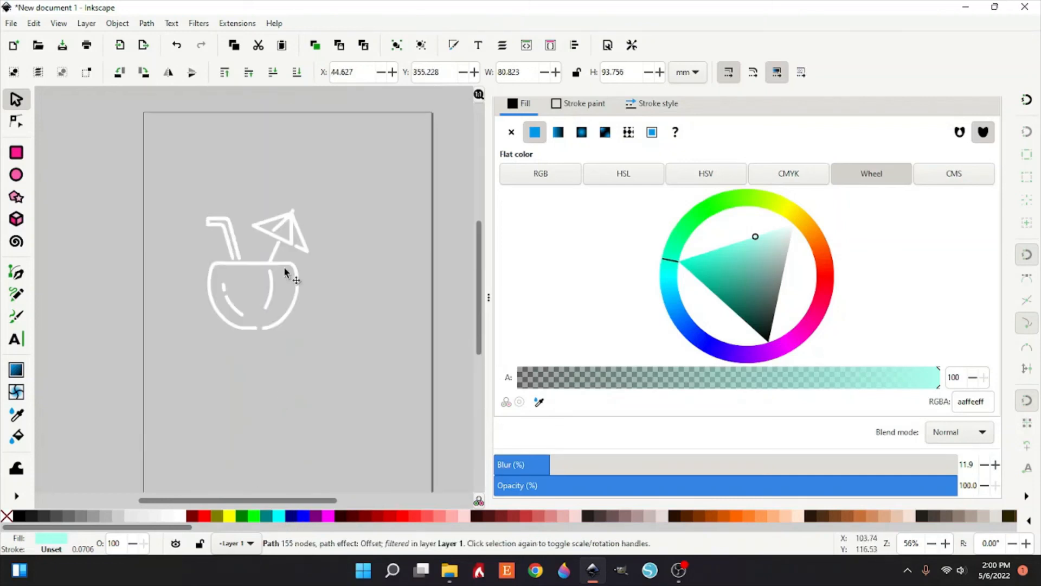
mouse_move(290, 277)
mouse_down()
mouse_move(330, 360)
mouse_move(284, 521)
mouse_move(279, 396)
mouse_up()
click(316, 407)
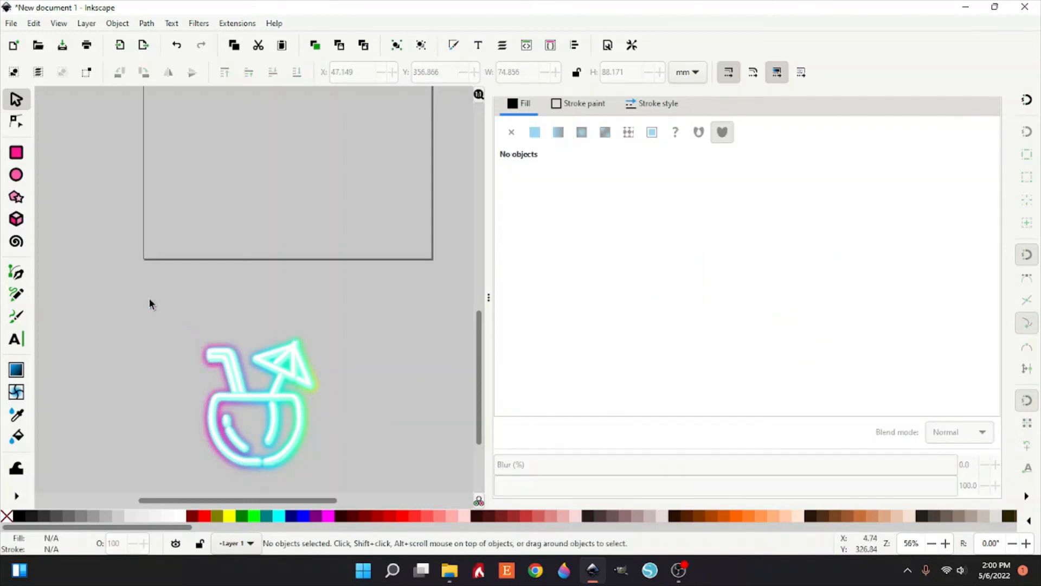
Step: Select all four stacked copies and center them on the vertical and horizontal axes
mouse_move(149, 302)
mouse_down()
mouse_move(380, 502)
mouse_move(414, 445)
mouse_up()
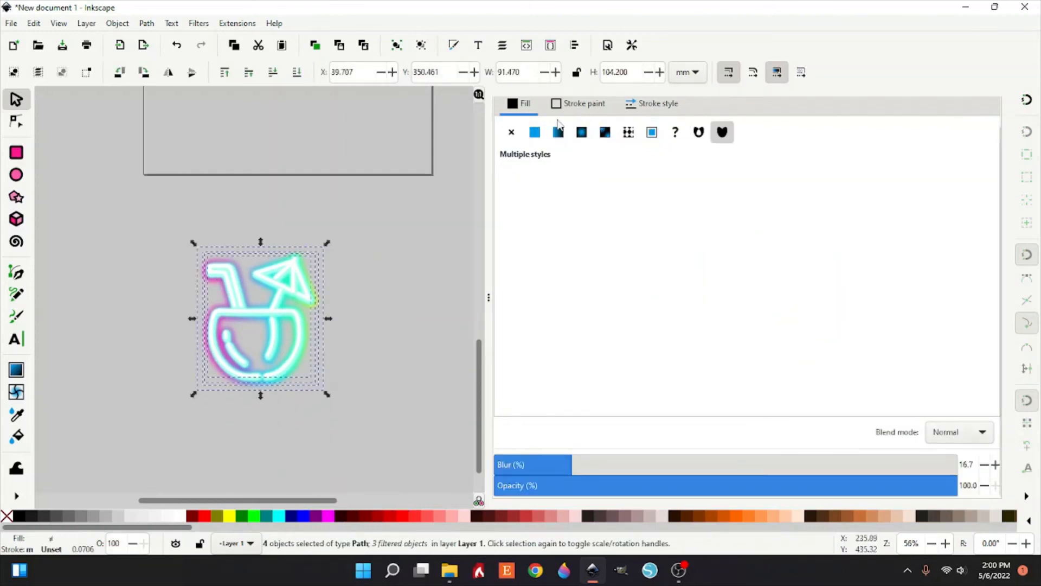
scroll(626, 151, up, 2)
click(794, 109)
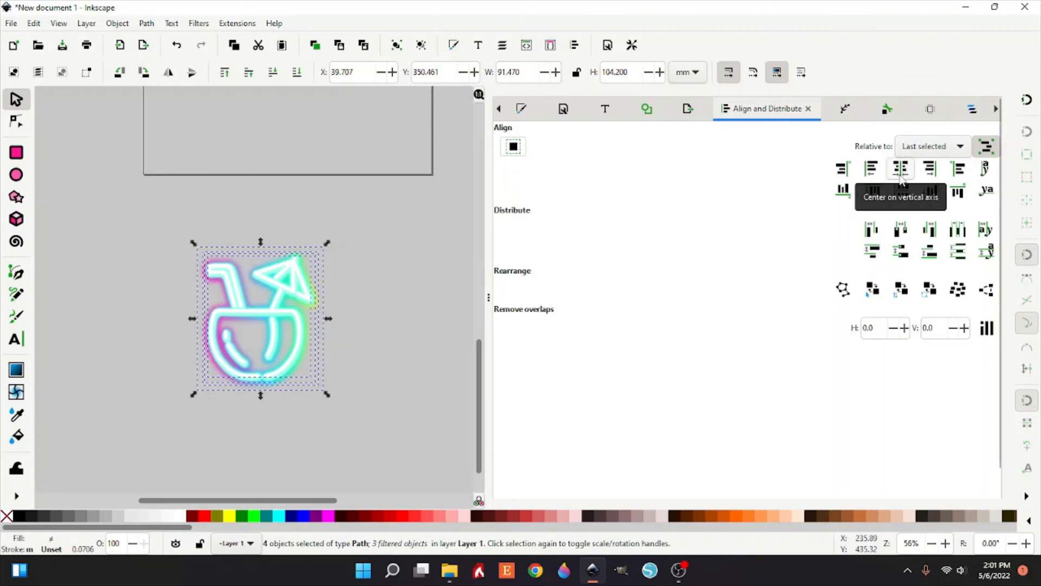
click(902, 170)
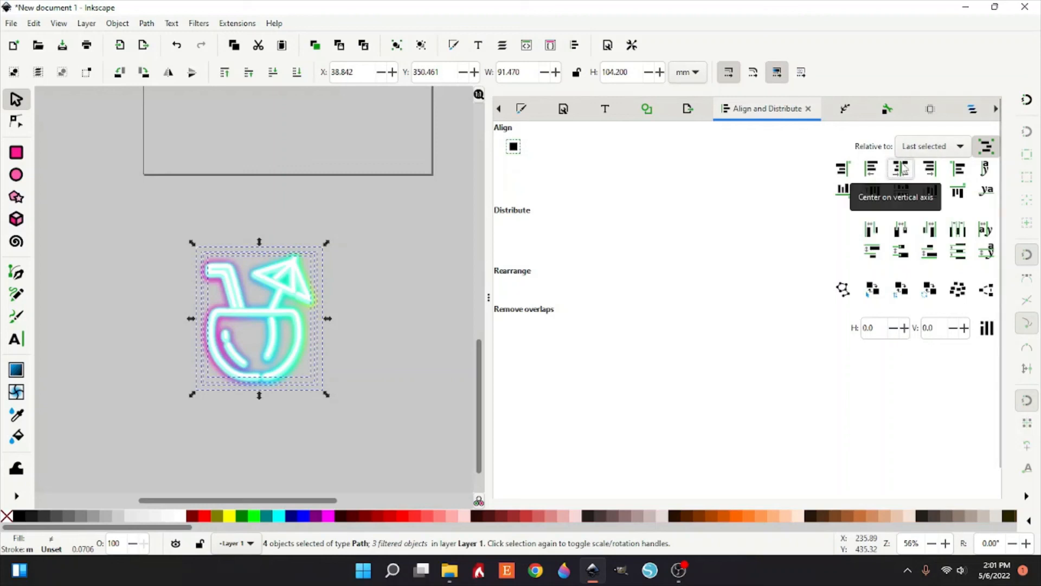
click(901, 196)
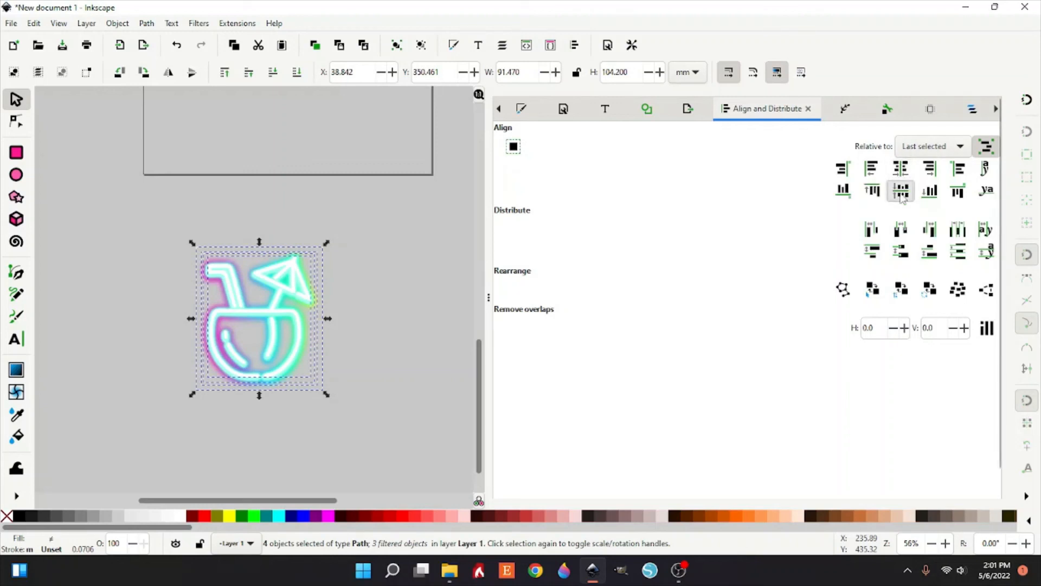
click(407, 339)
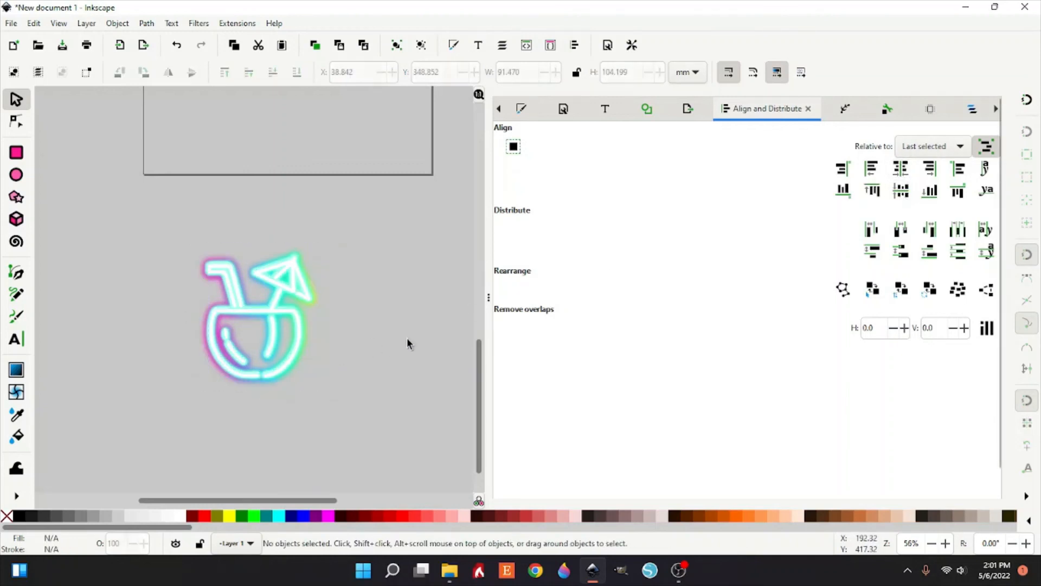
Step: Group the four stacked copies and move the group slightly up and to the right
drag(168, 221, 419, 483)
right_click(290, 173)
click(320, 479)
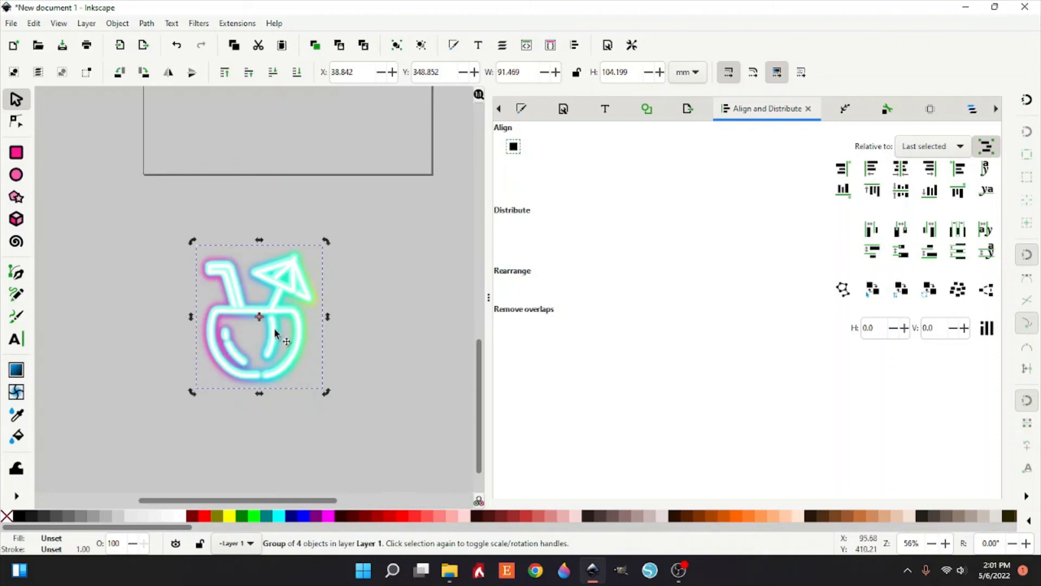
drag(281, 331, 299, 261)
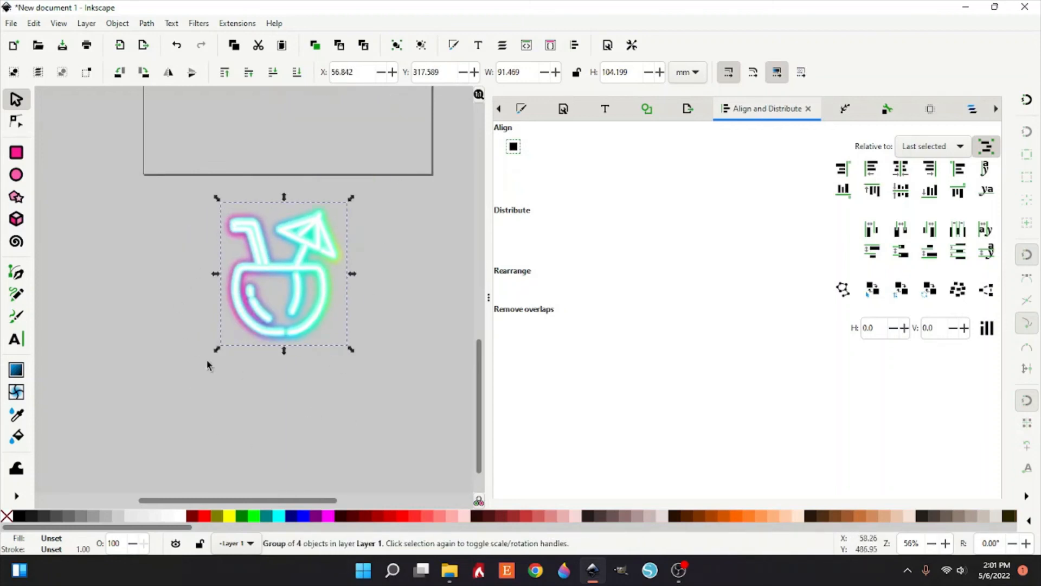
Step: Ungroup the glow copies and drag a cyan drink copy off to the right
right_click(283, 272)
click(306, 445)
click(296, 421)
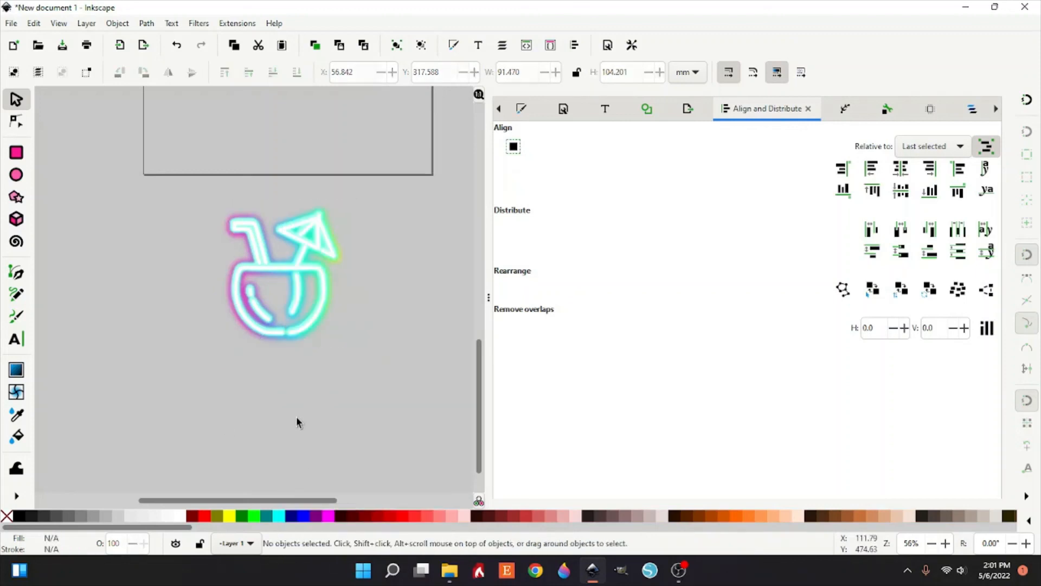
click(279, 275)
drag(279, 275, 341, 266)
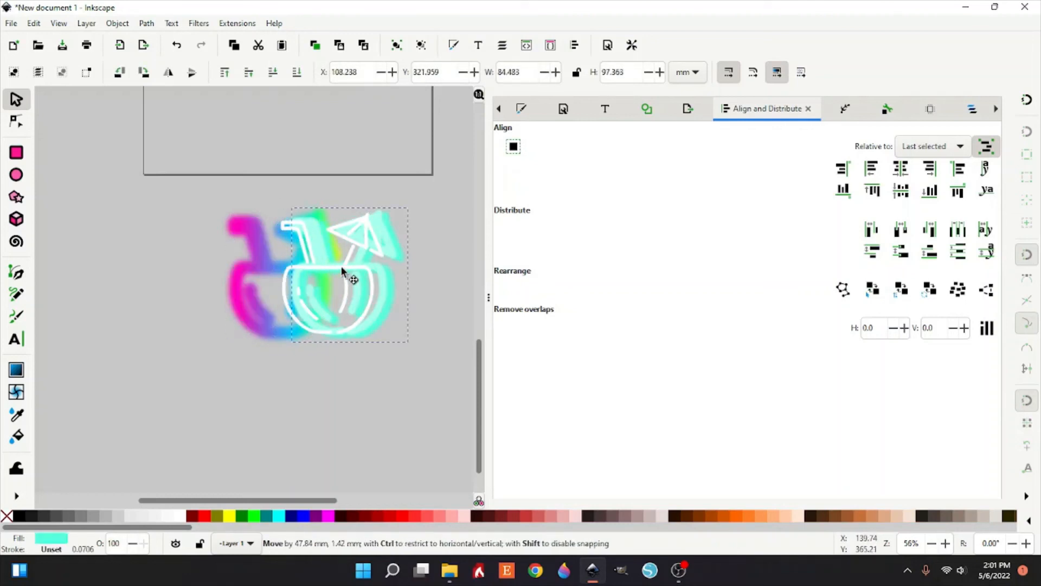
Step: Duplicate the gradient drink and lower it to the bottom of the stack
click(260, 265)
right_click(260, 265)
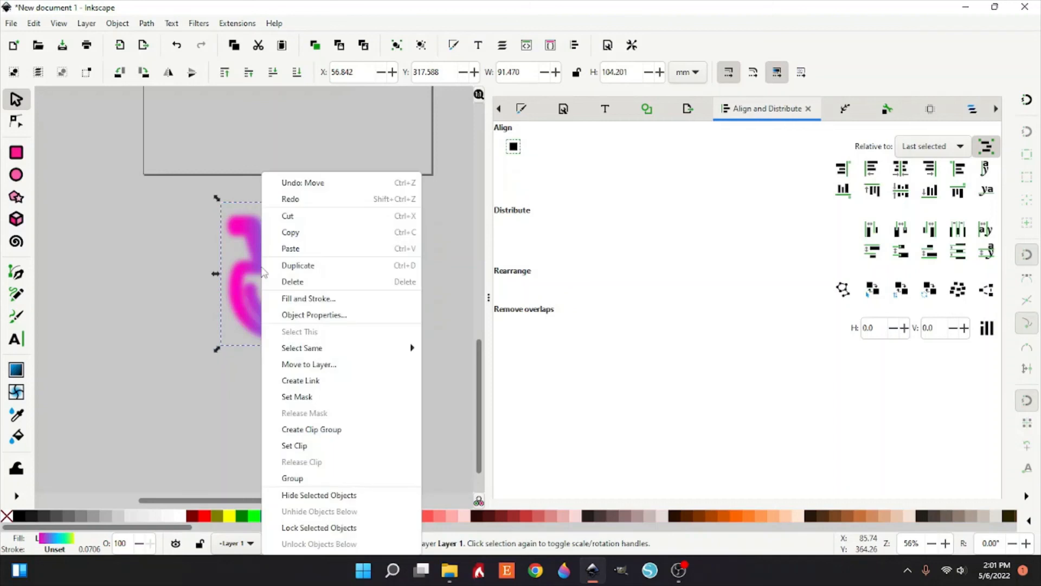
click(299, 265)
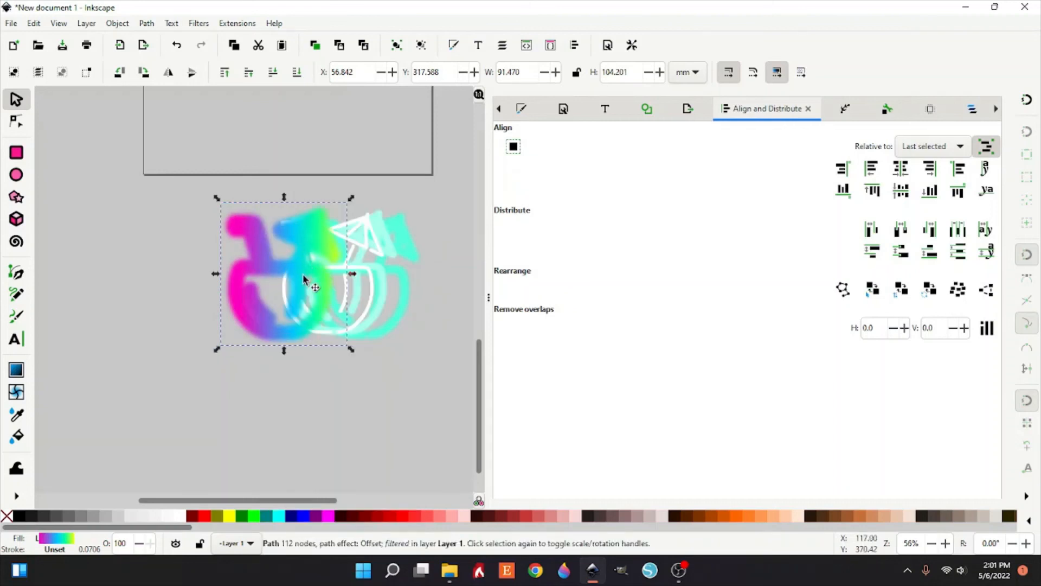
click(297, 72)
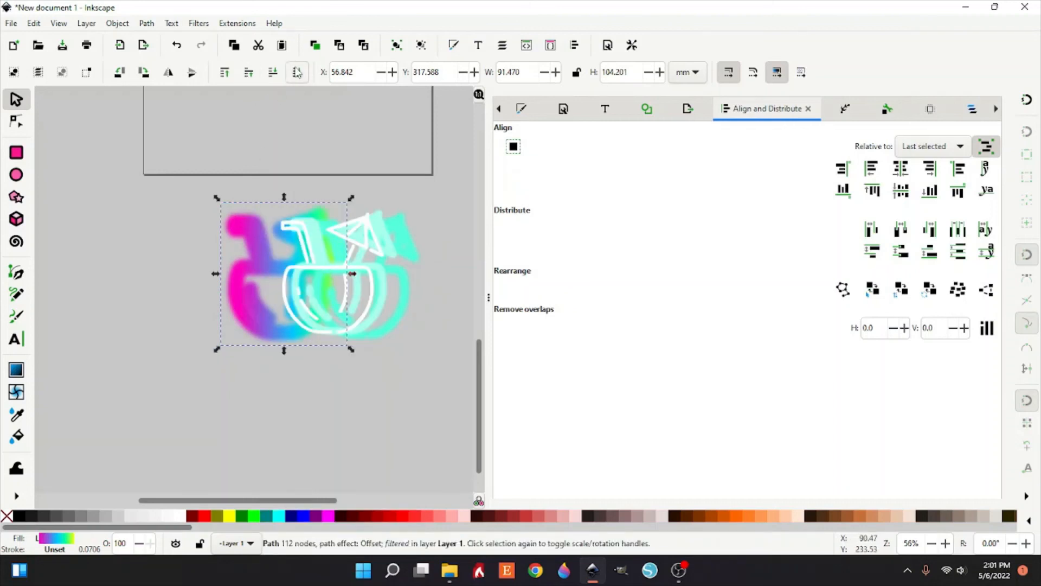
Step: Select all the drink copies and center them on the vertical axis
drag(142, 150, 456, 384)
click(901, 168)
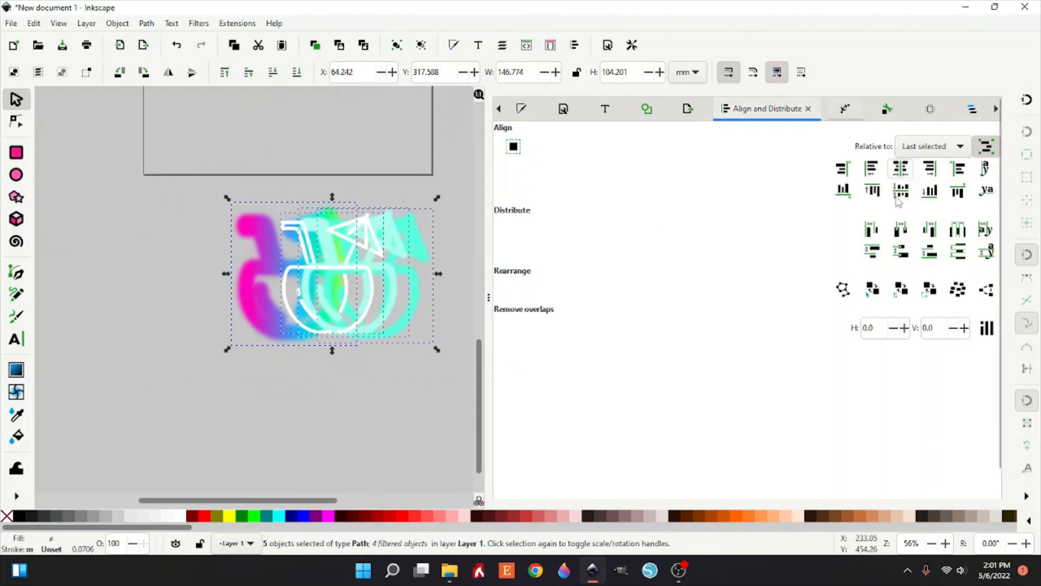
click(303, 351)
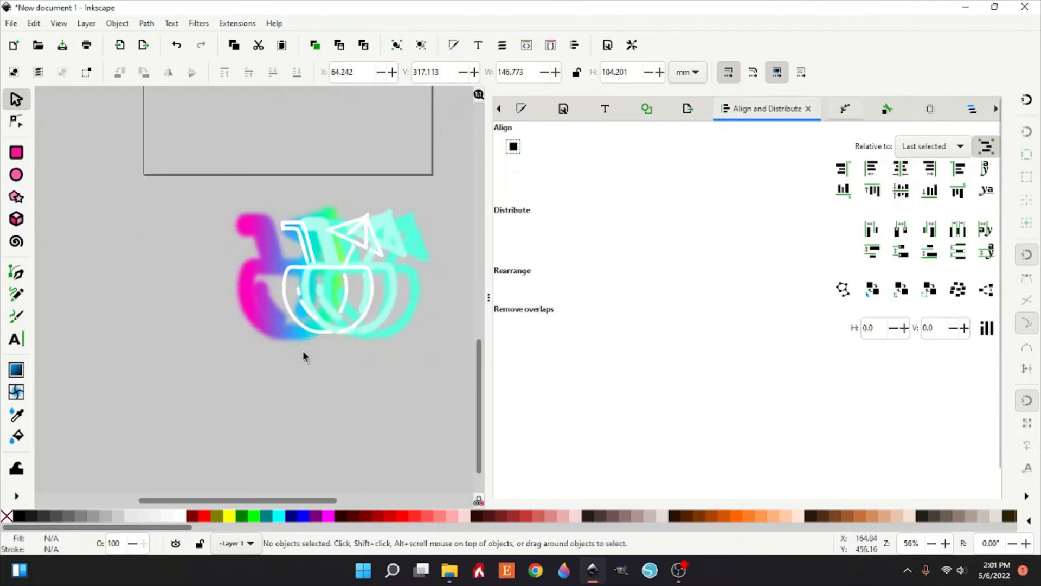
Step: Move the white drink aside and stack both cyan copies onto the gradient glow copy
drag(330, 266, 163, 261)
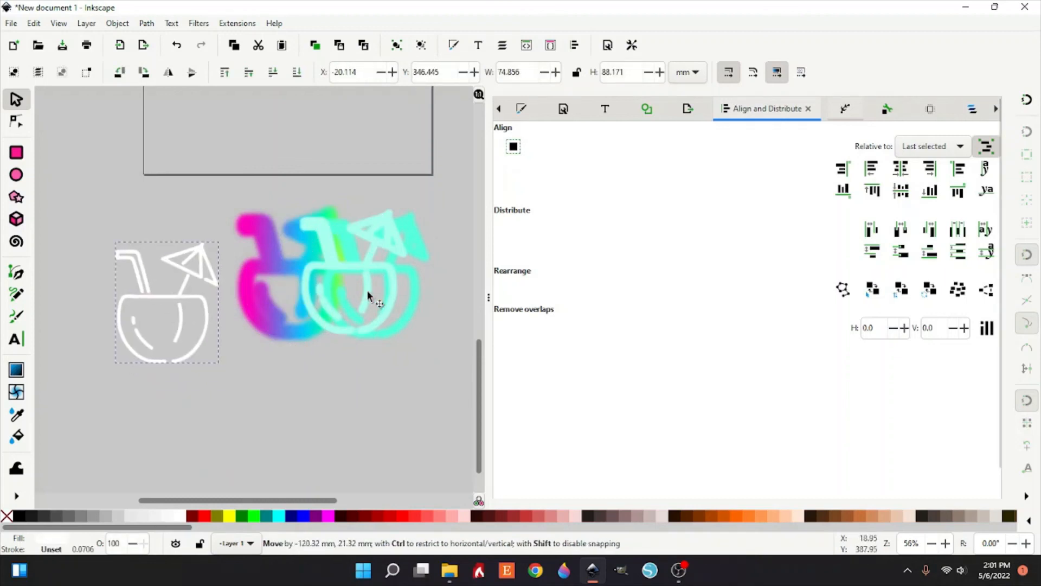
drag(346, 266, 144, 316)
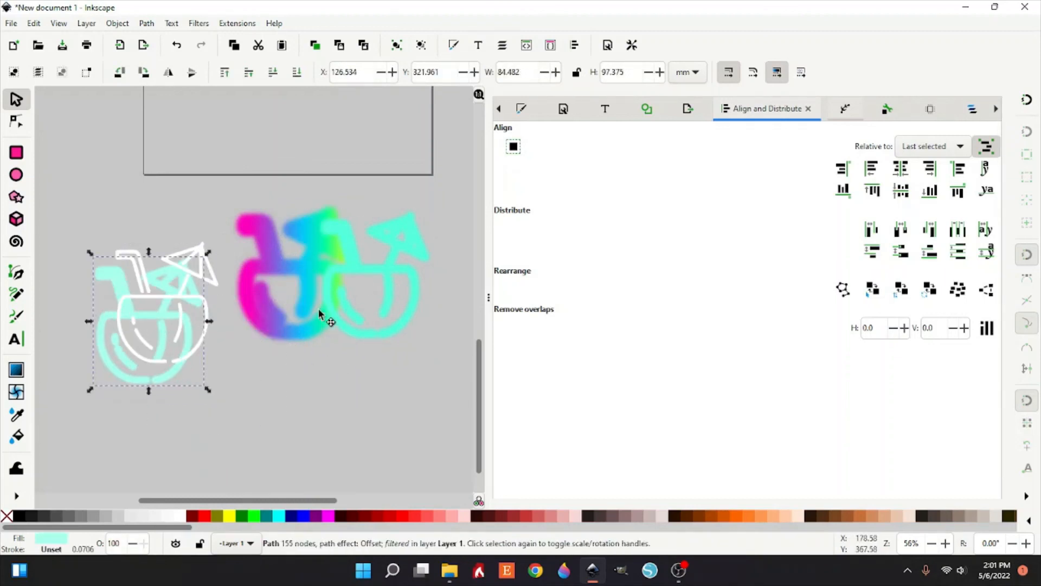
drag(402, 279, 307, 270)
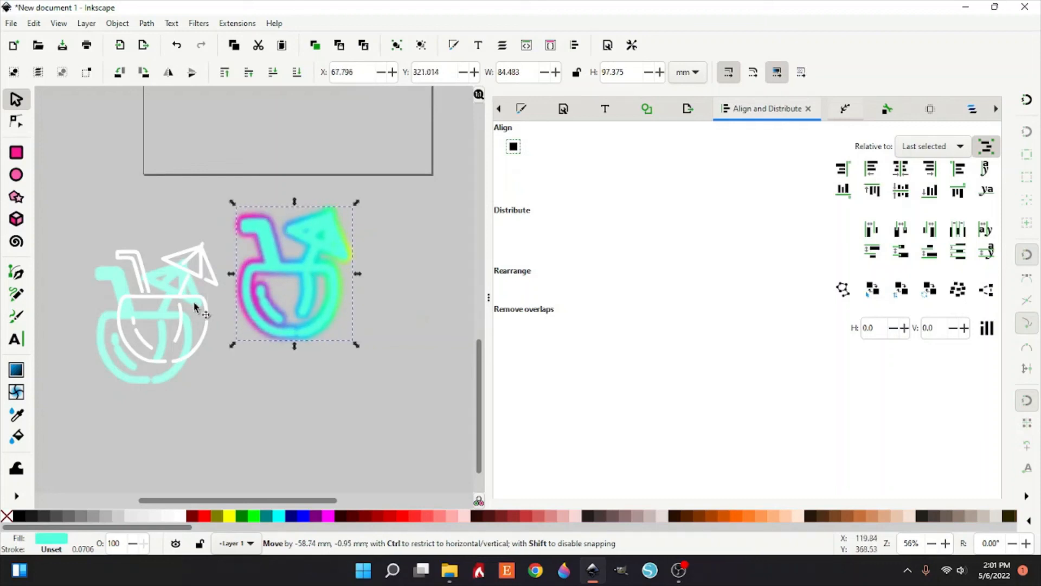
click(174, 298)
drag(201, 389, 203, 394)
drag(172, 321, 316, 262)
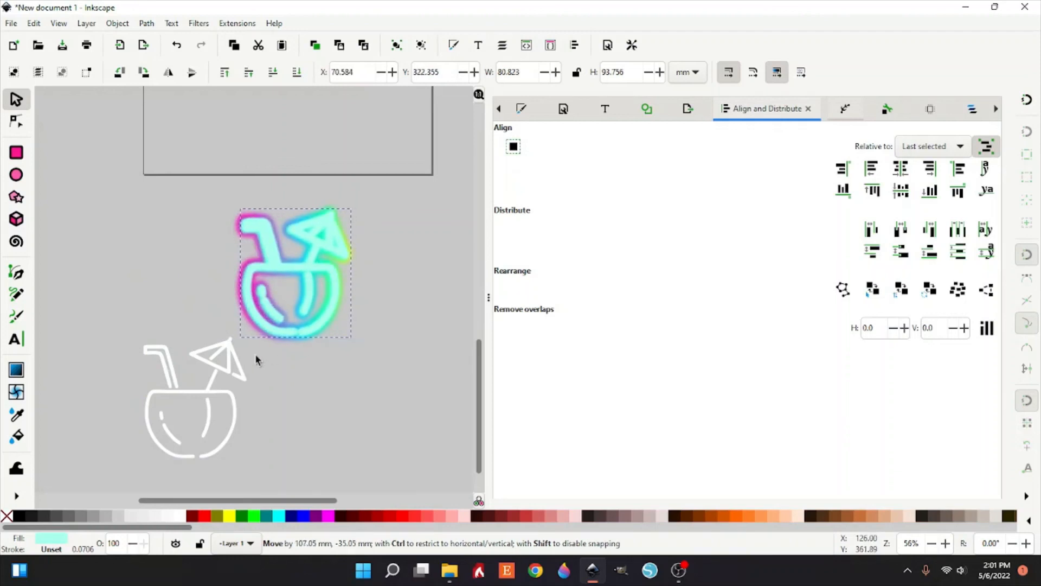
Step: Place the white drink over the glow stack and center all five copies on the vertical axis
click(228, 368)
drag(229, 368, 334, 245)
drag(204, 187, 461, 434)
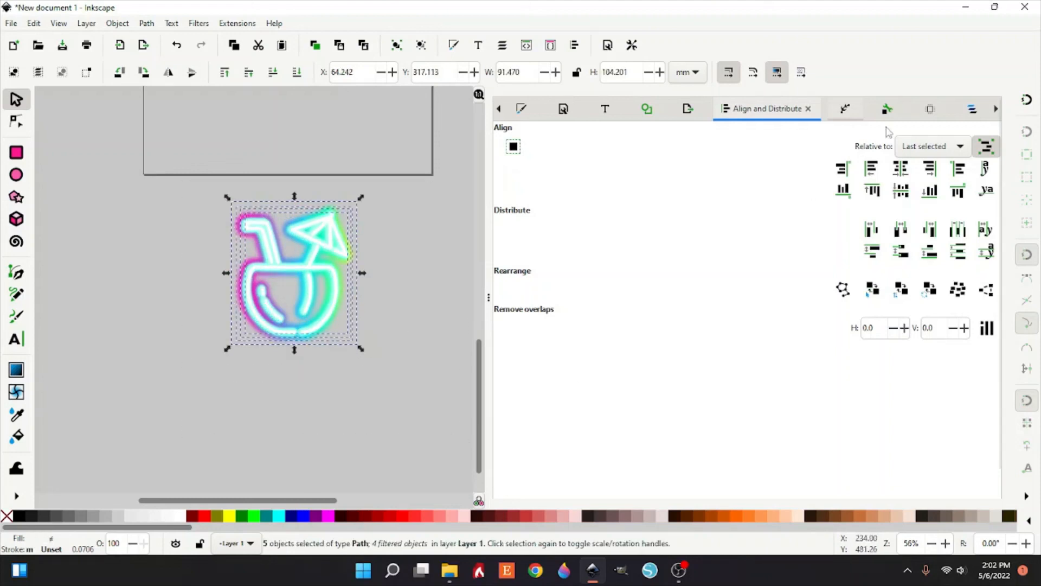
click(901, 170)
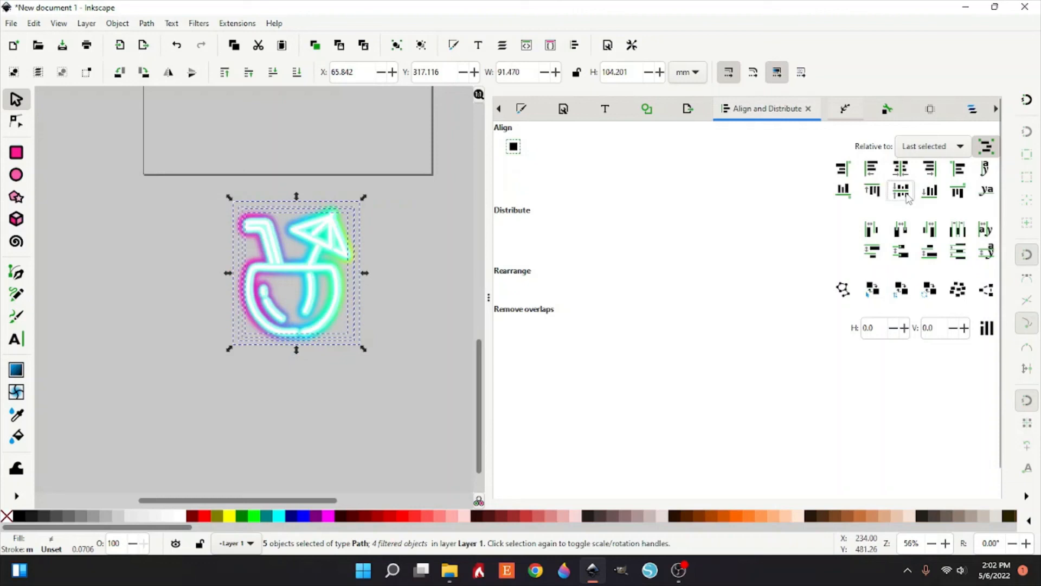
click(342, 377)
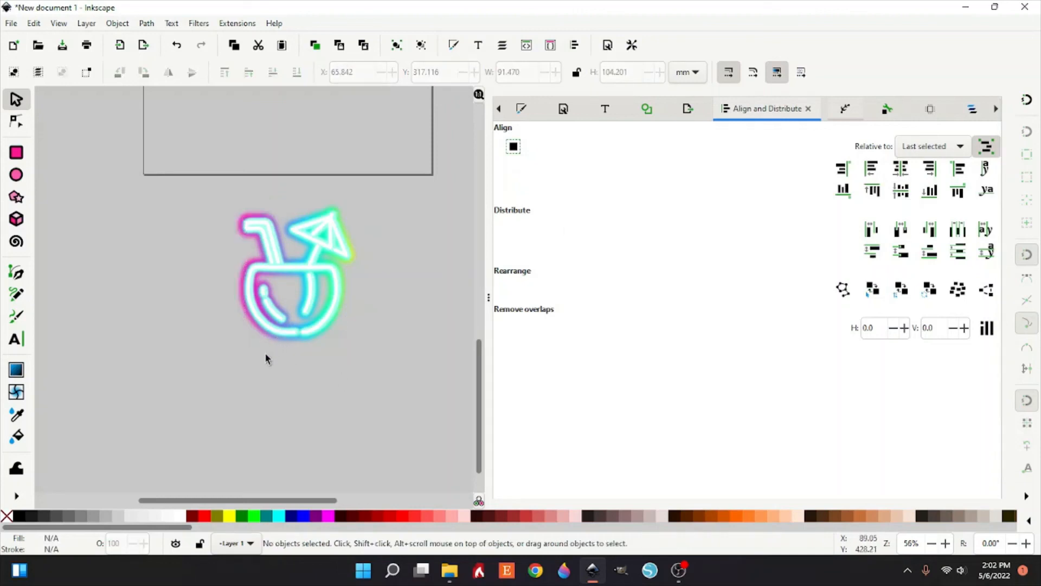
Step: Select all five drink copies and group them into a single neon icon
drag(196, 169, 514, 453)
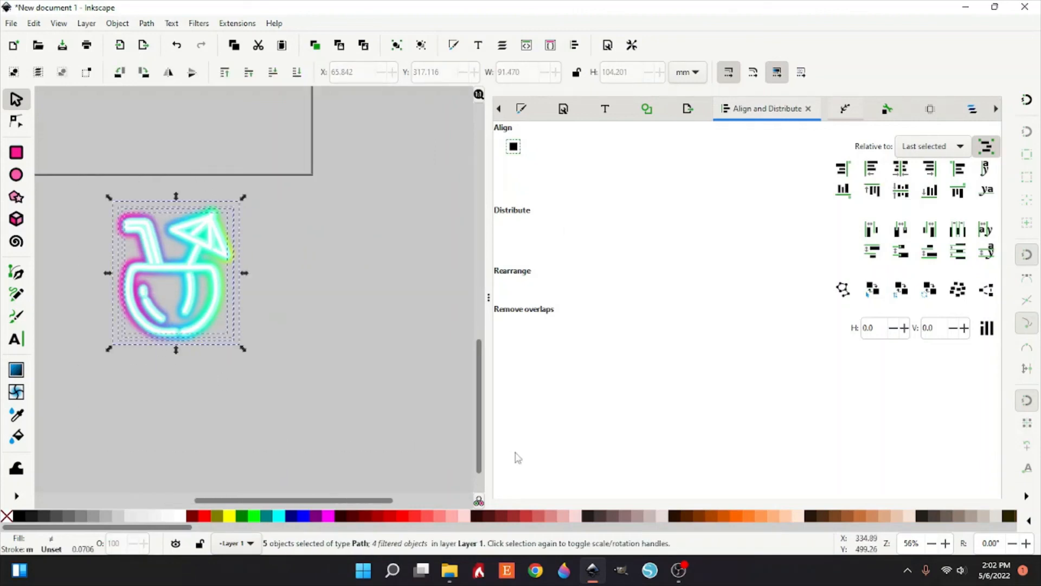
right_click(180, 326)
click(233, 476)
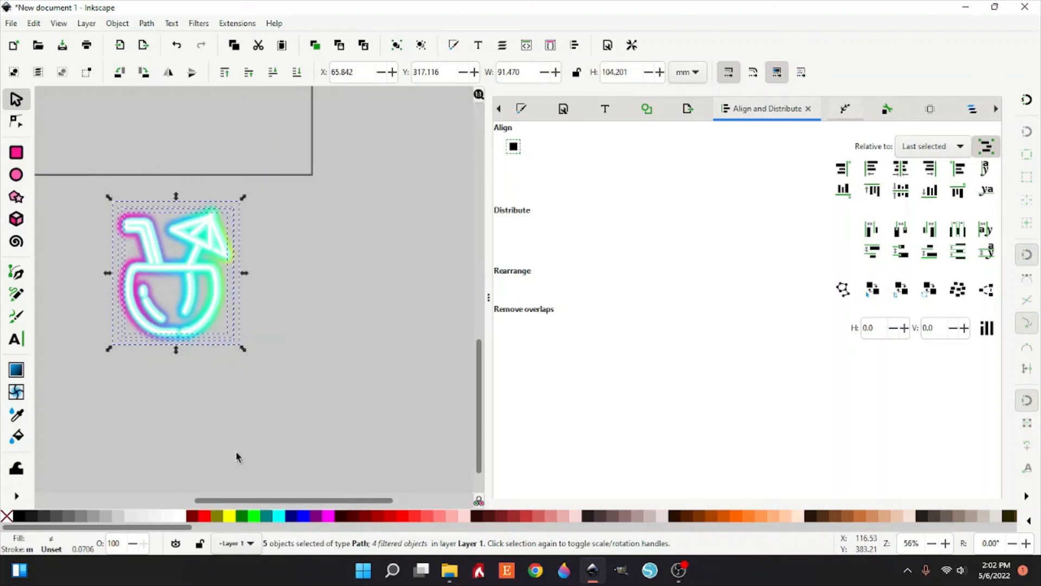
drag(339, 505, 293, 505)
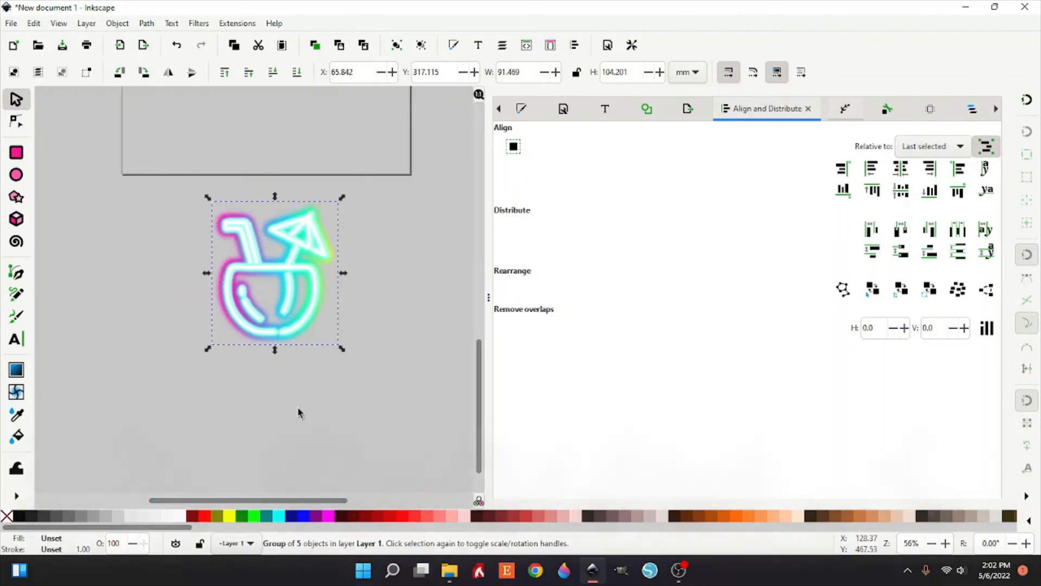
click(298, 413)
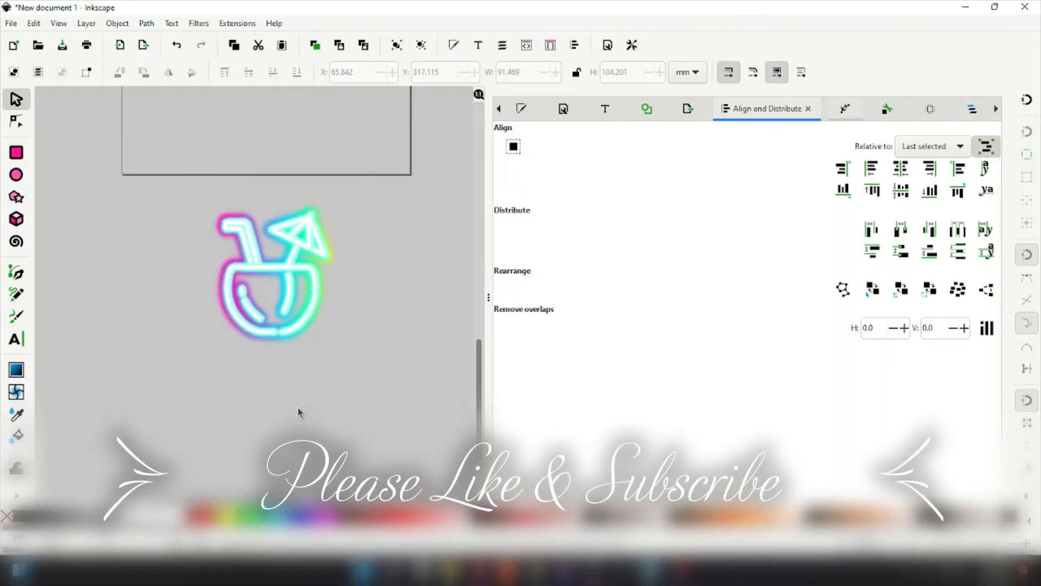